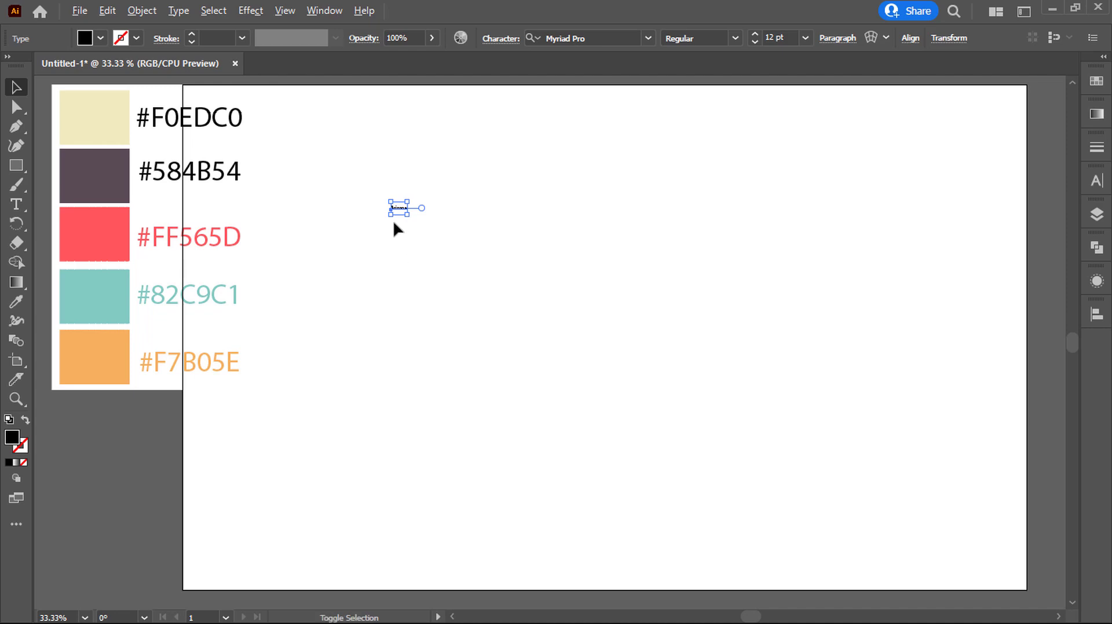
Enlarge the "Arizona" text to about 353 pt and move it to the middle of the artboard.
drag(399, 215, 608, 346)
drag(588, 387, 590, 407)
drag(596, 360, 599, 347)
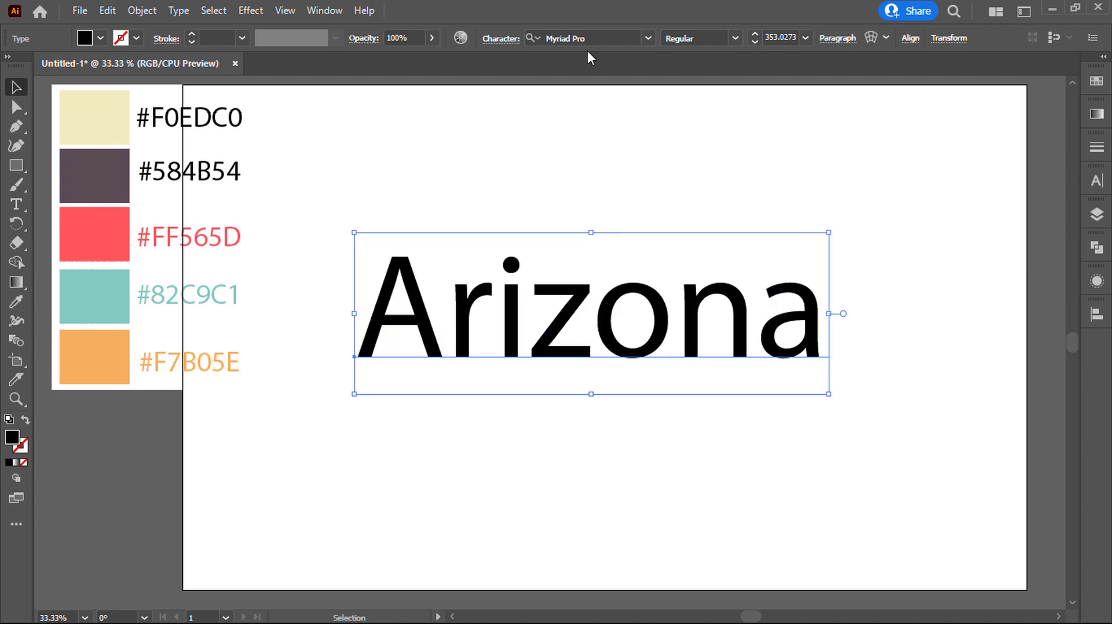
Set the "Arizona" text in the BonVoyageScript font and enlarge it to about 477 pt, centred on the artboard.
click(648, 38)
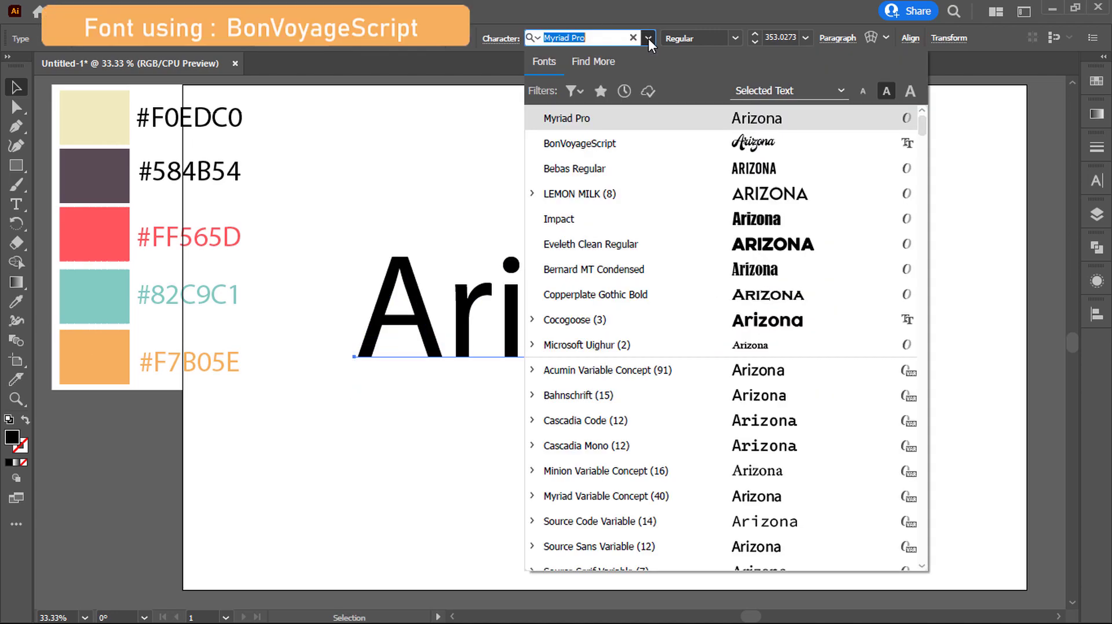
click(728, 143)
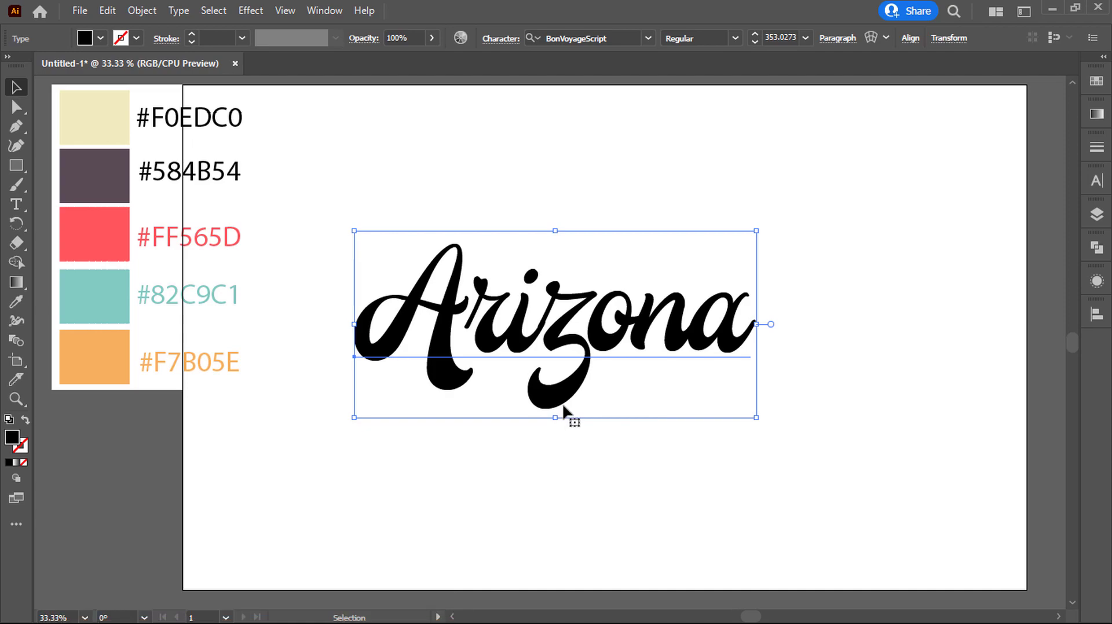
drag(556, 422, 599, 363)
click(684, 496)
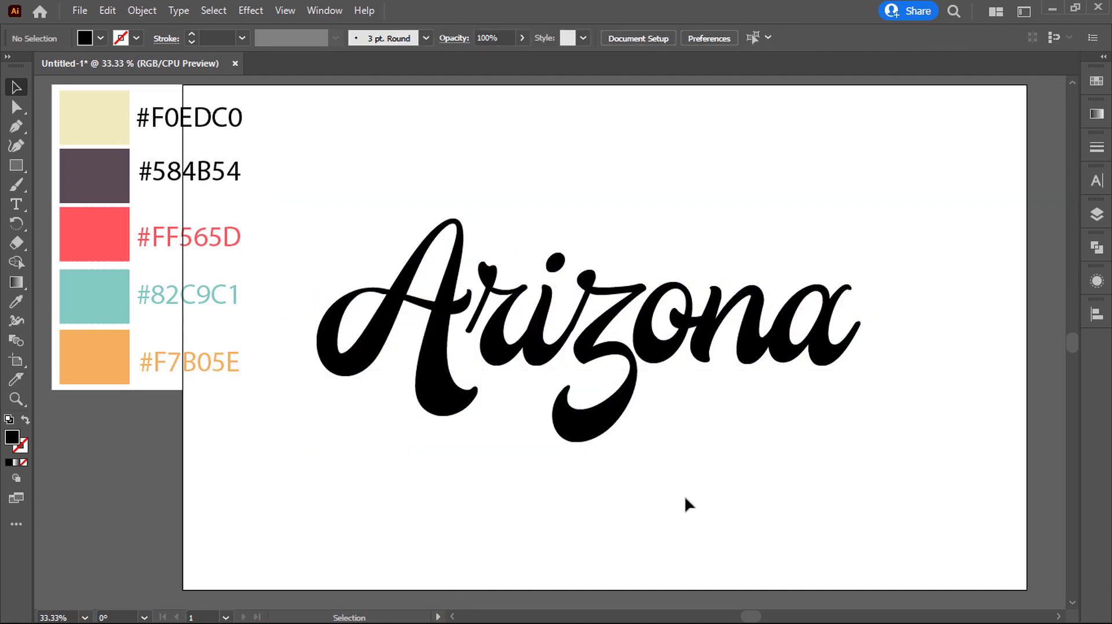
Add a new fill to the "Arizona" text and colour it with the cream #F0EDC0 swatch.
click(628, 374)
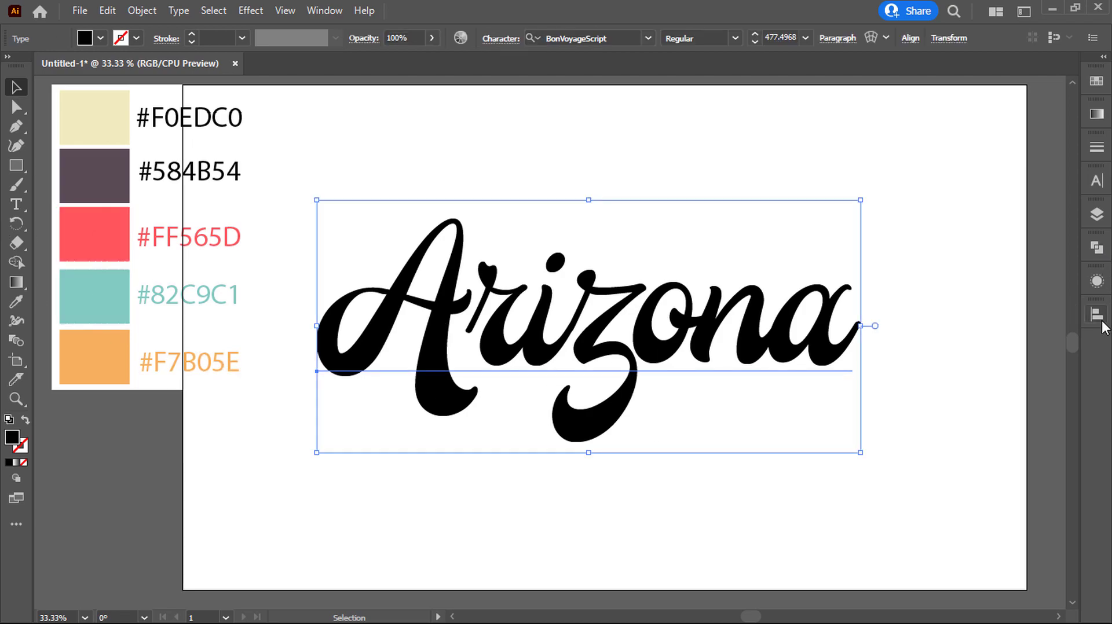
click(1096, 281)
click(919, 537)
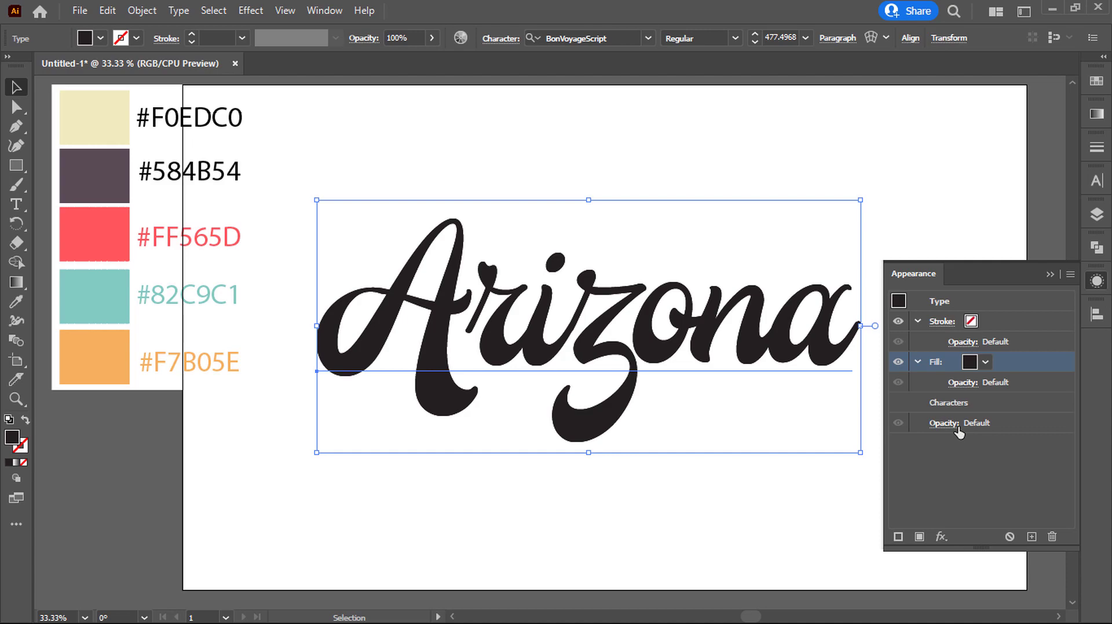
click(16, 301)
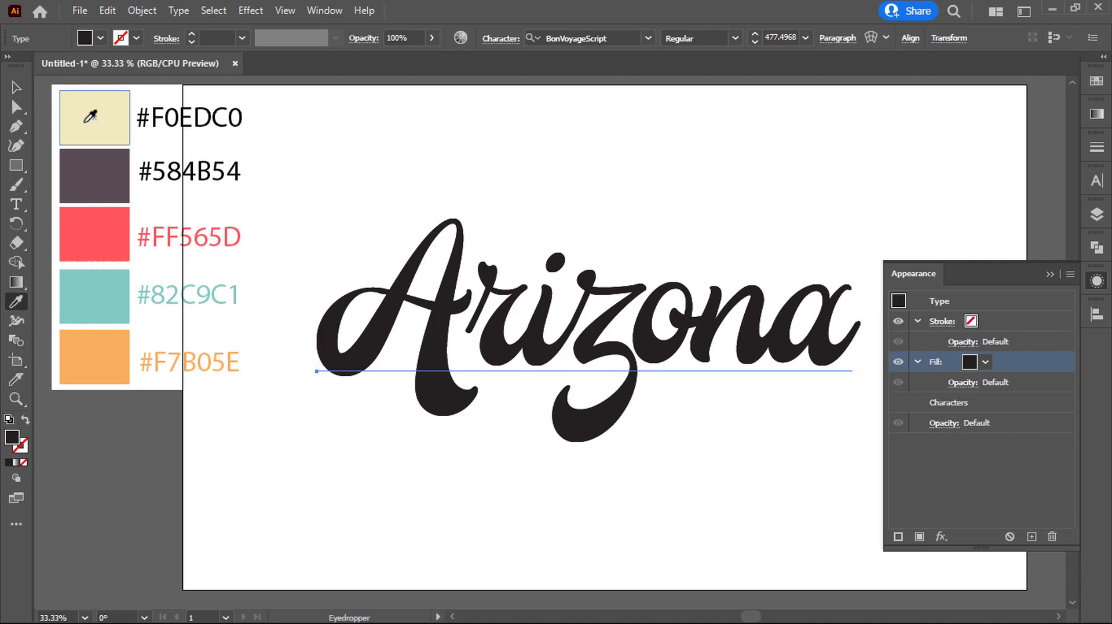
click(91, 116)
click(15, 88)
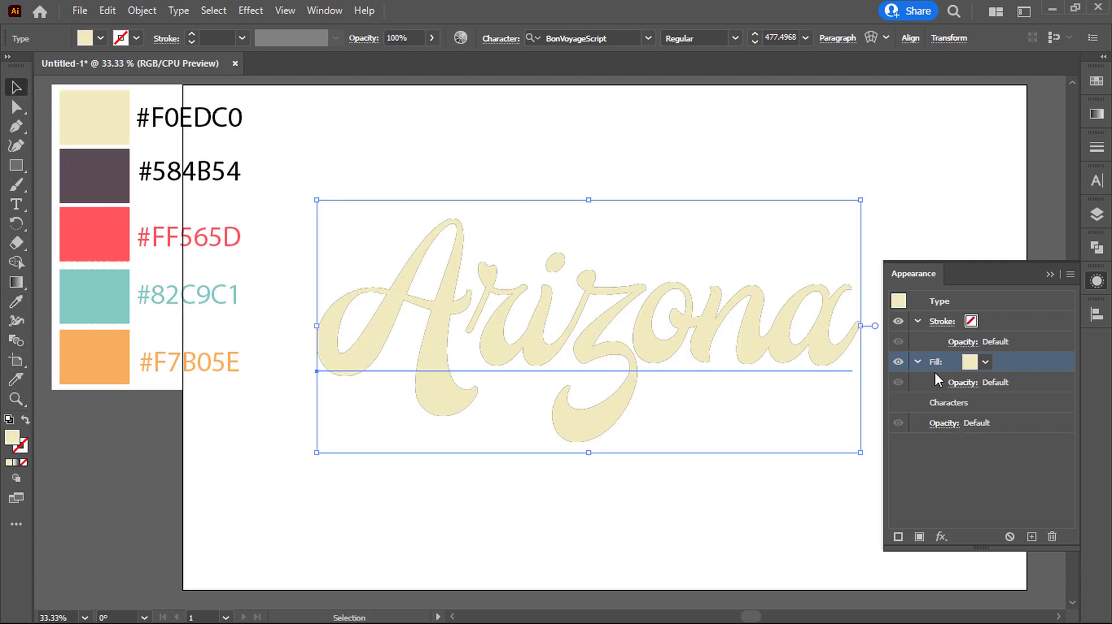
Add a second fill to the text and colour the lower one with the dark purple #584B54 swatch.
click(919, 536)
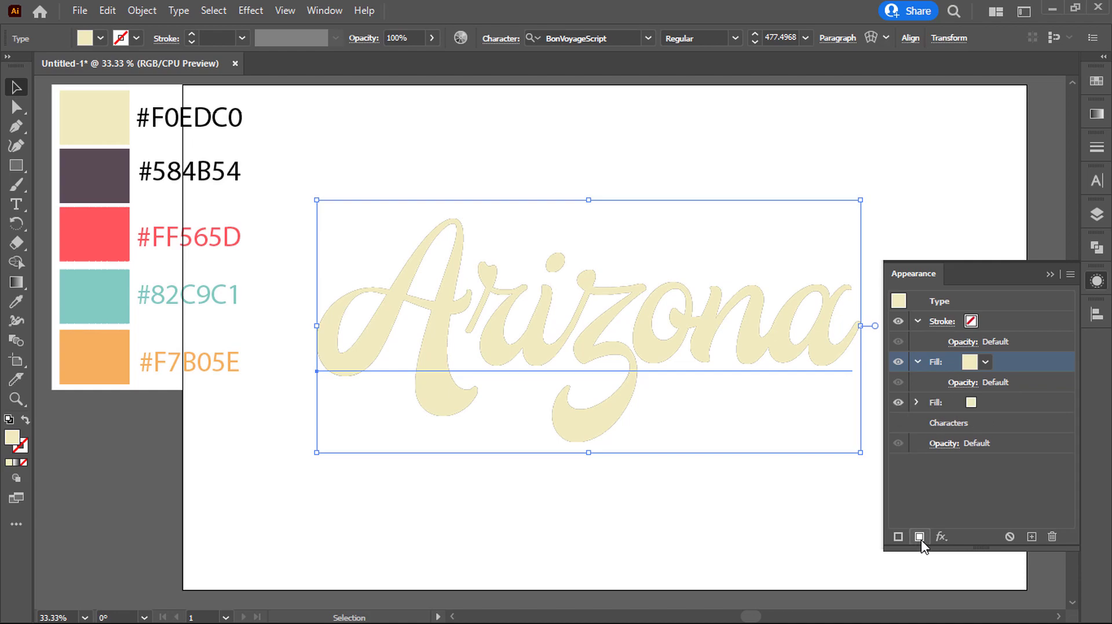
click(991, 402)
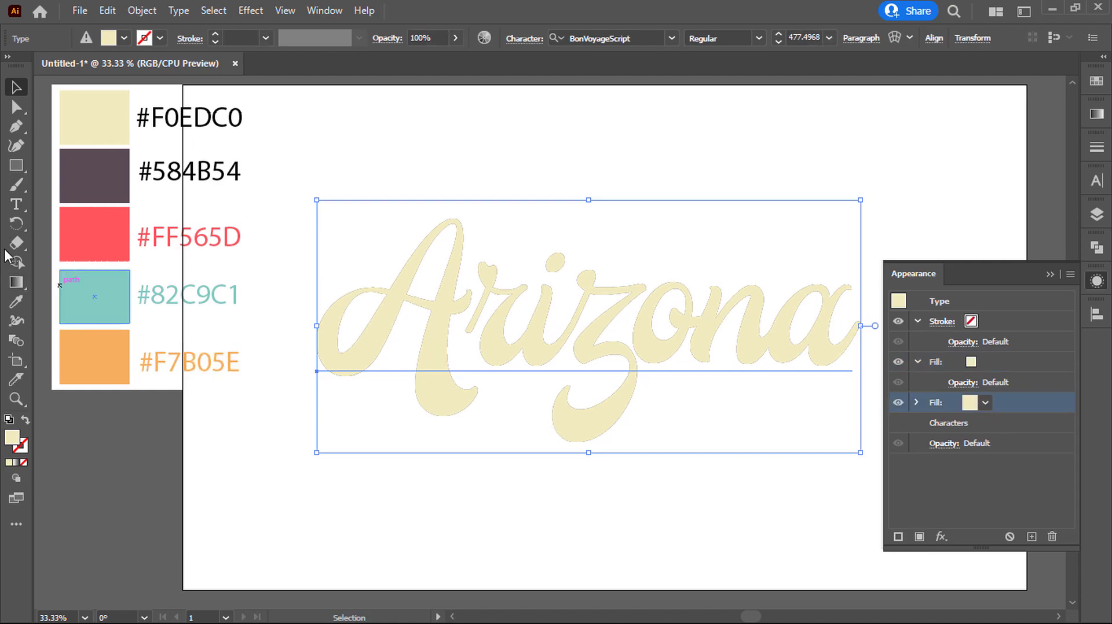
click(17, 301)
click(95, 176)
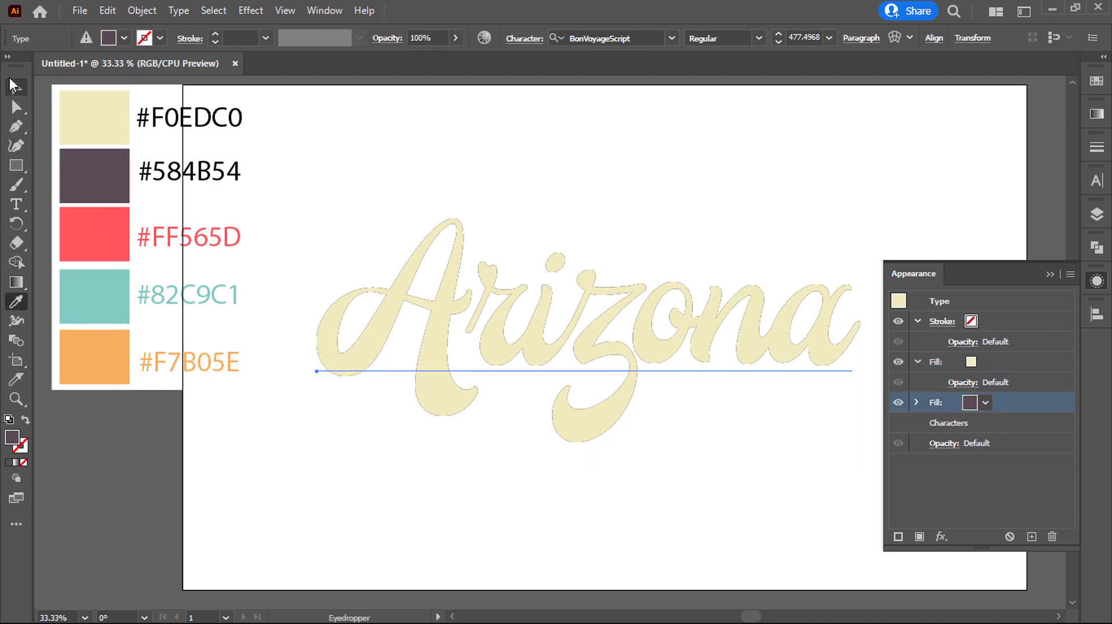
click(14, 86)
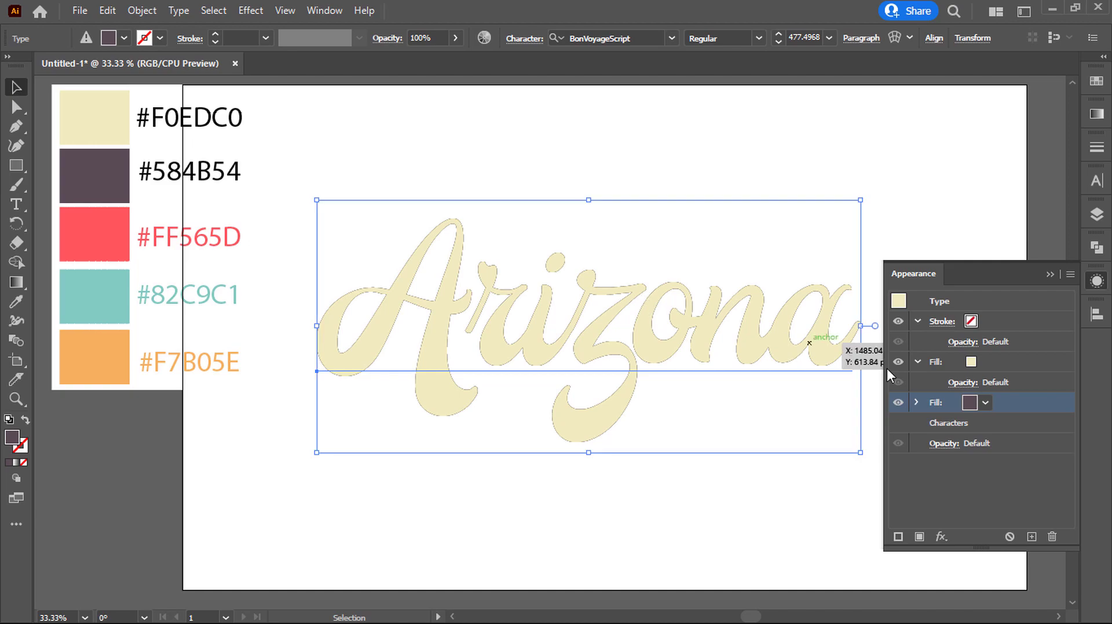
Duplicate the dark purple fill four times in the text's appearance.
click(1071, 274)
click(929, 315)
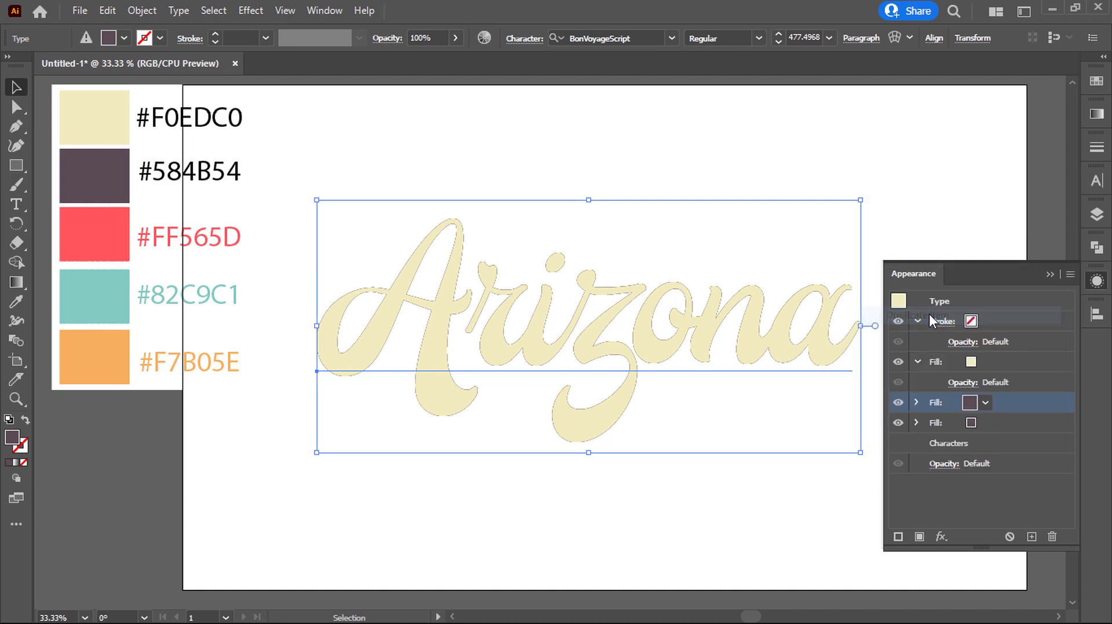
click(1071, 274)
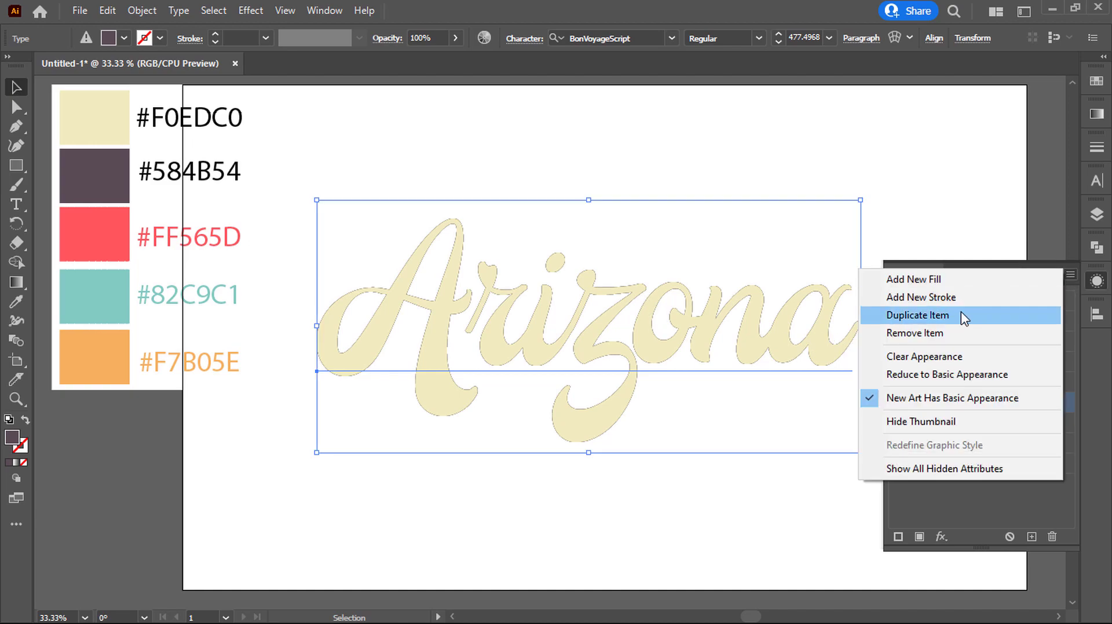
click(924, 316)
click(1072, 277)
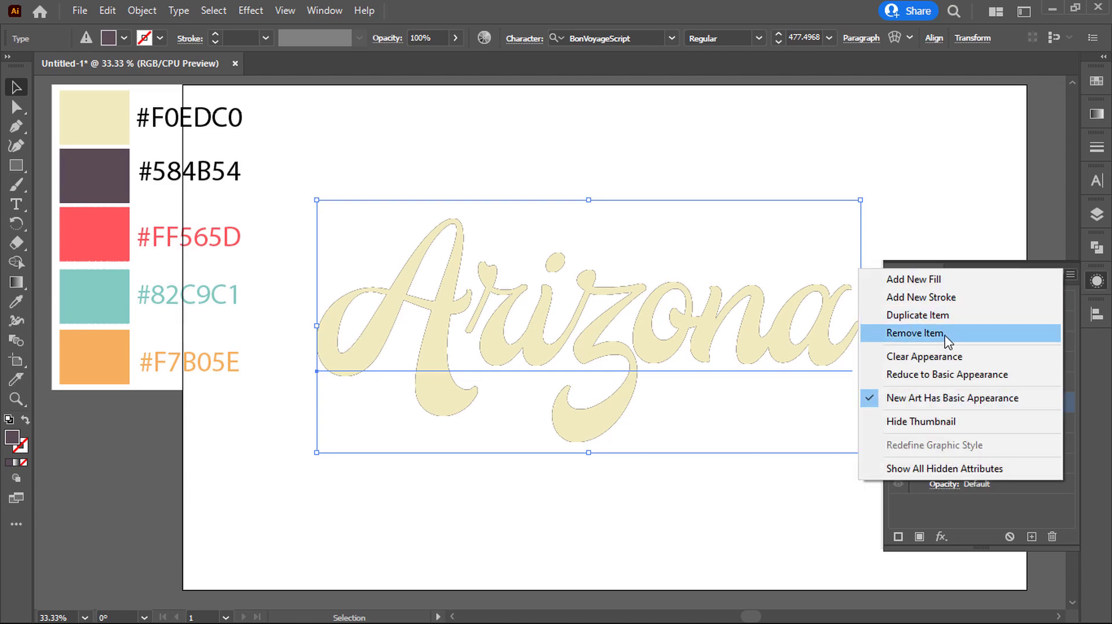
click(938, 316)
click(1071, 274)
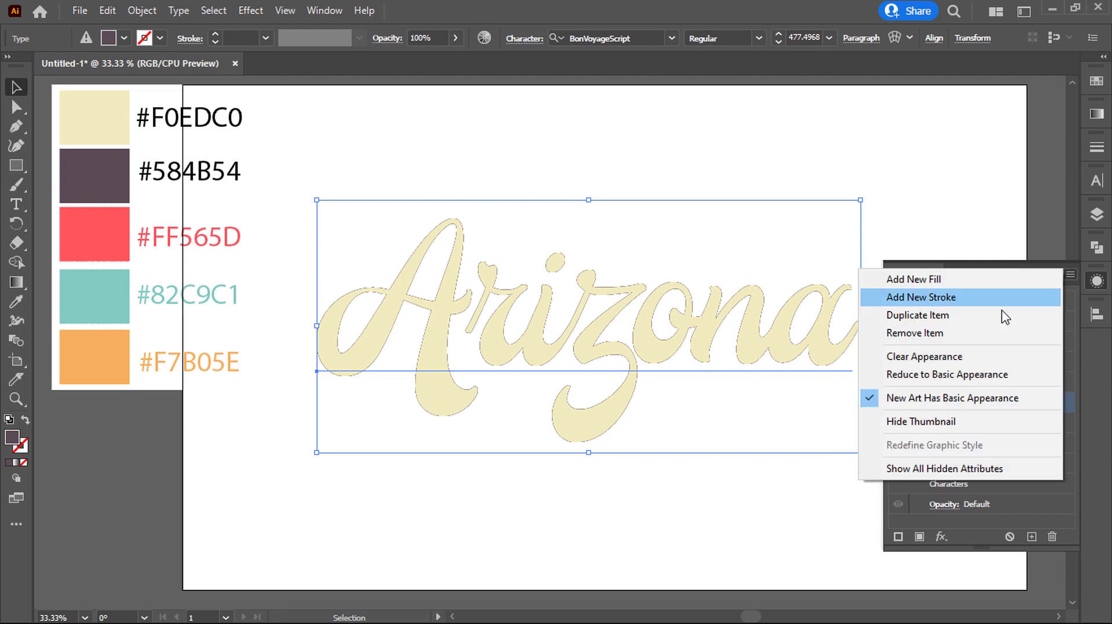
click(929, 314)
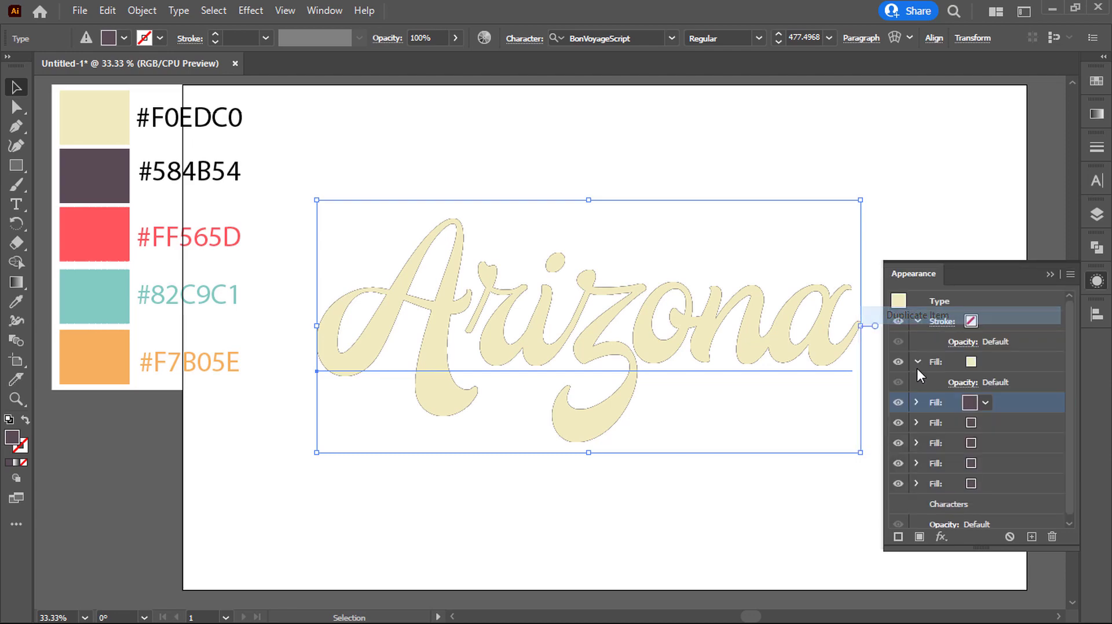
Recolour the three fills below the first dark purple one, in order, with the #FF565D, #82C9C1 and #F7B05E swatches.
click(998, 417)
click(16, 302)
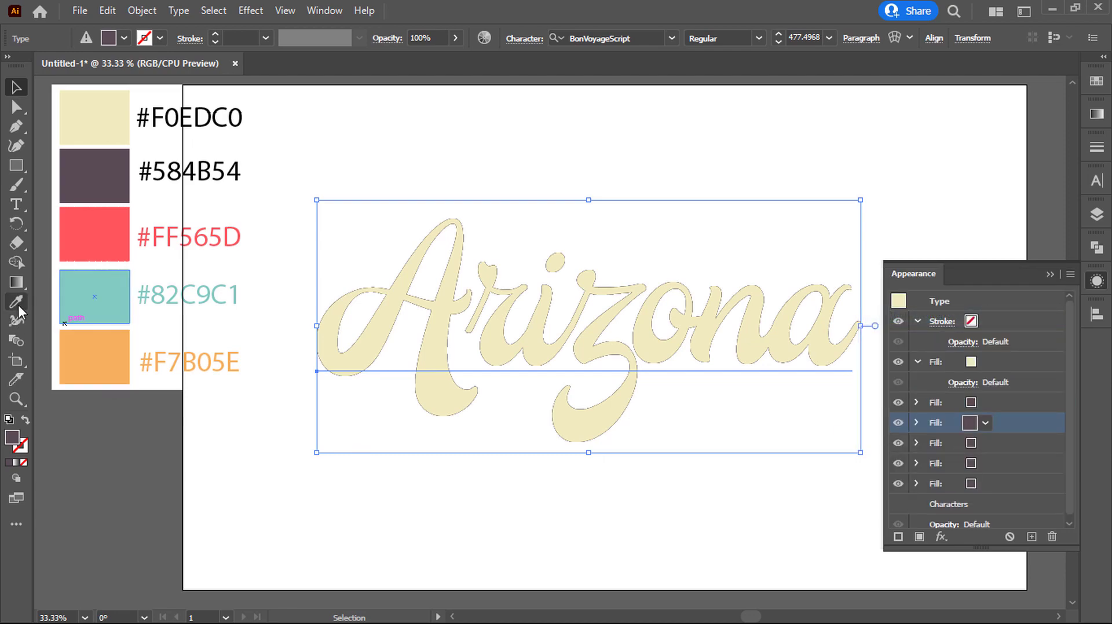
click(96, 234)
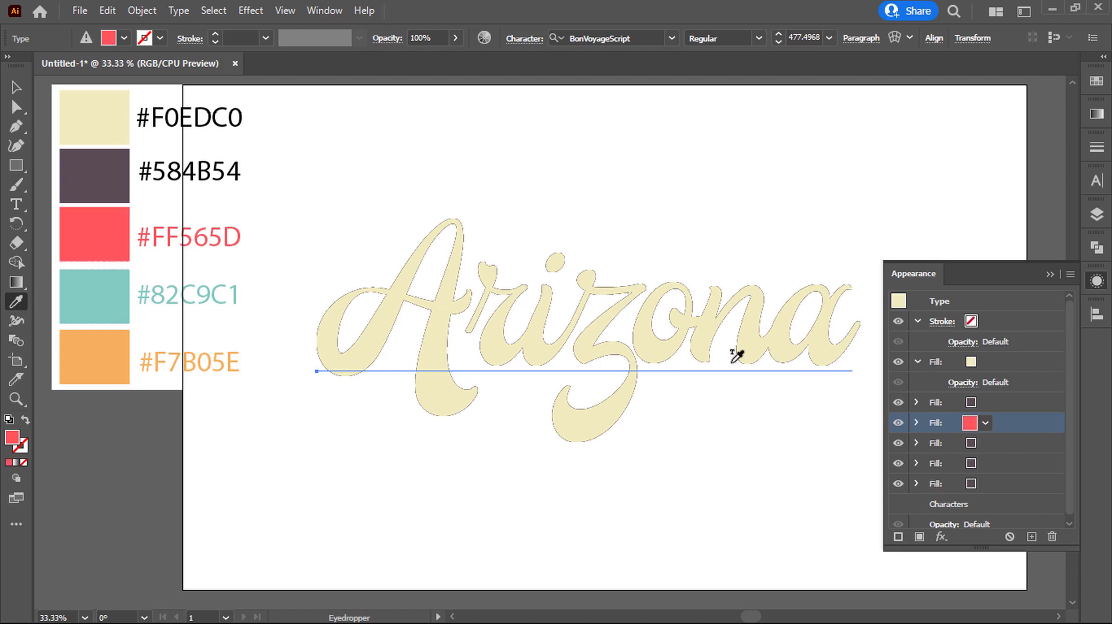
click(995, 443)
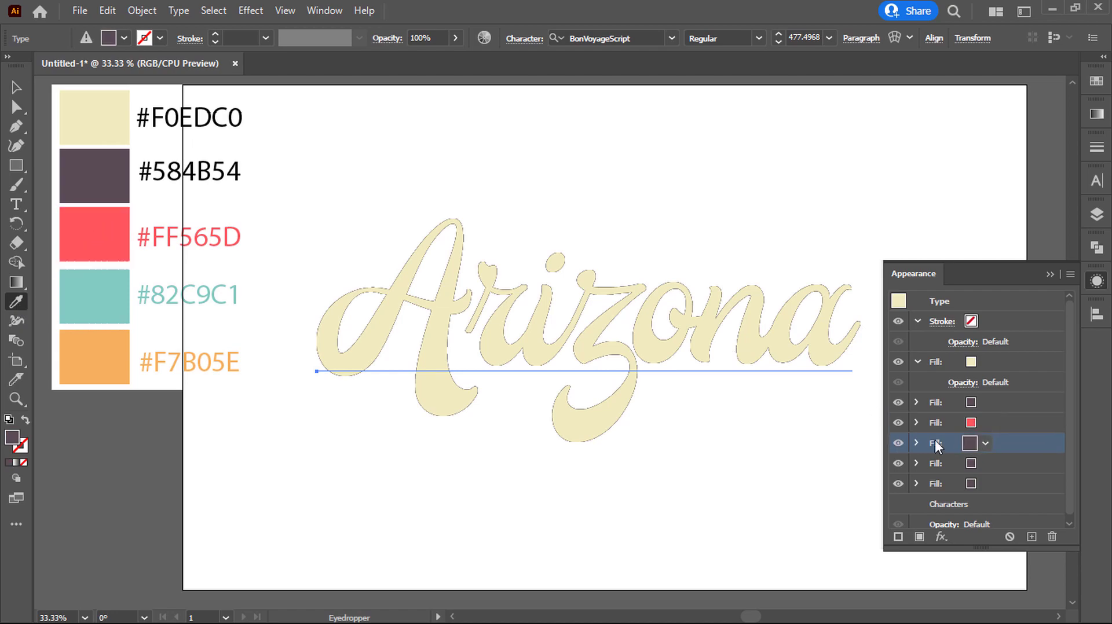
click(100, 237)
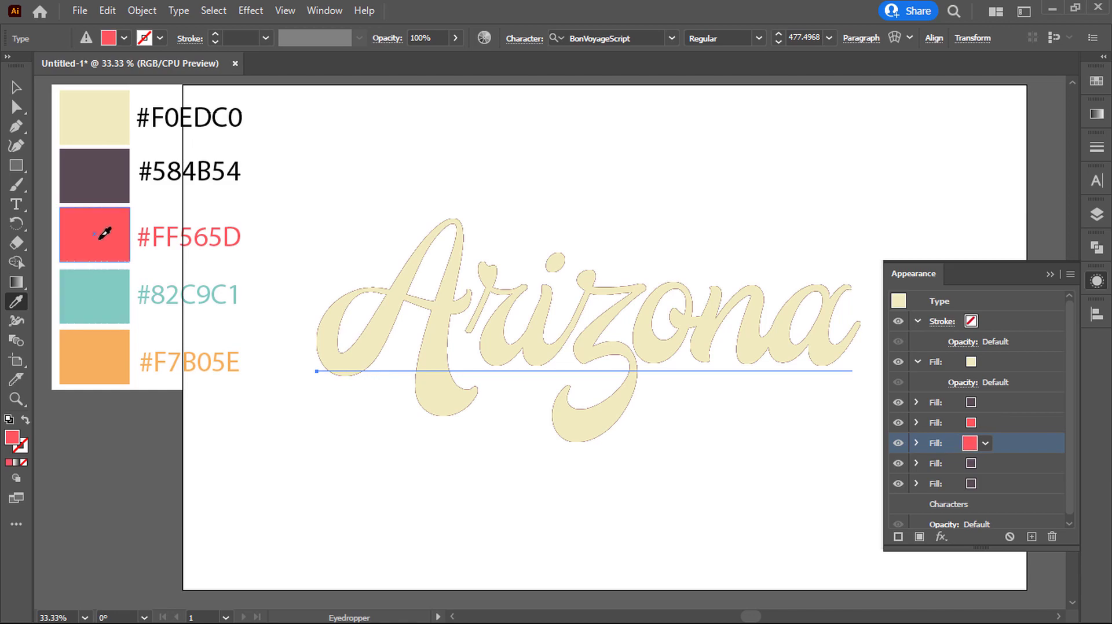
click(100, 296)
click(1004, 468)
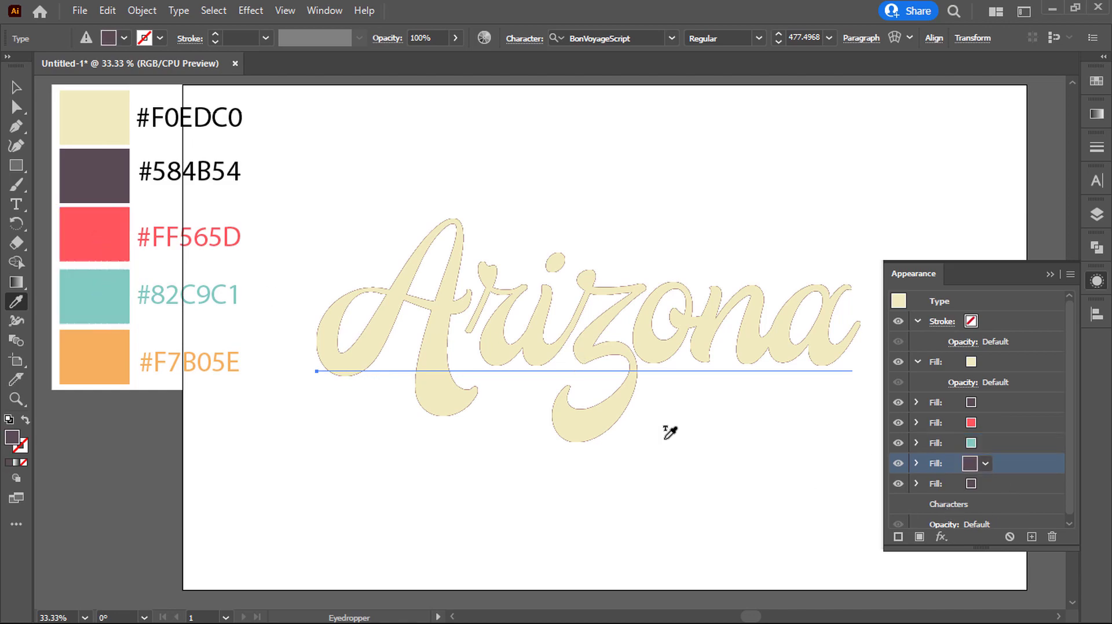
click(113, 356)
Delete the leftover dark purple fill at the bottom of the stack and try to remove the empty stroke.
click(1002, 484)
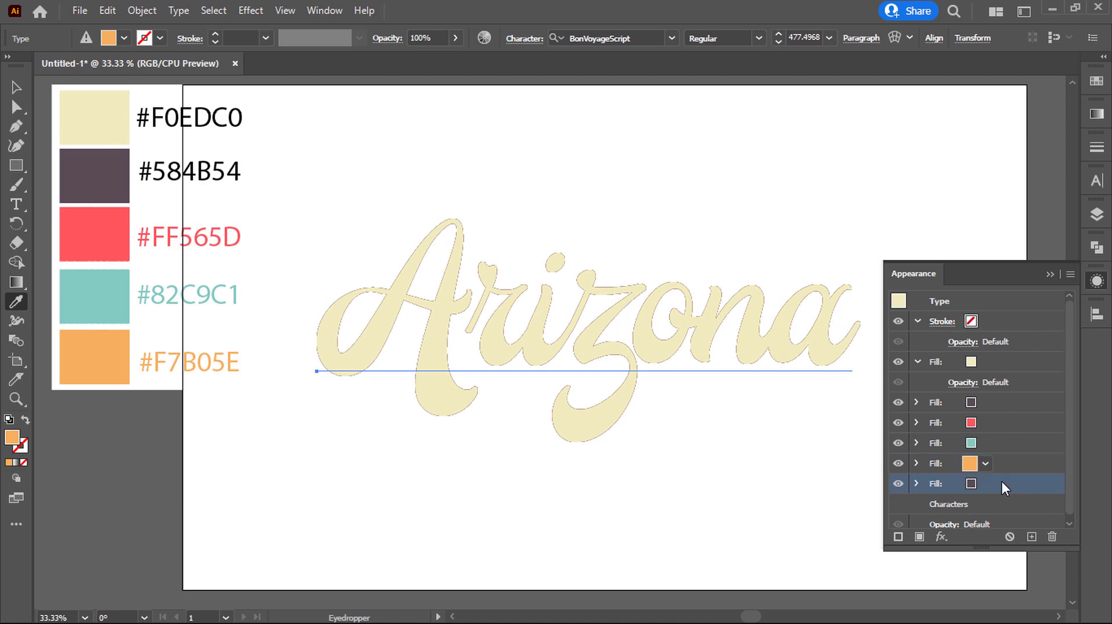
click(1052, 537)
click(1003, 321)
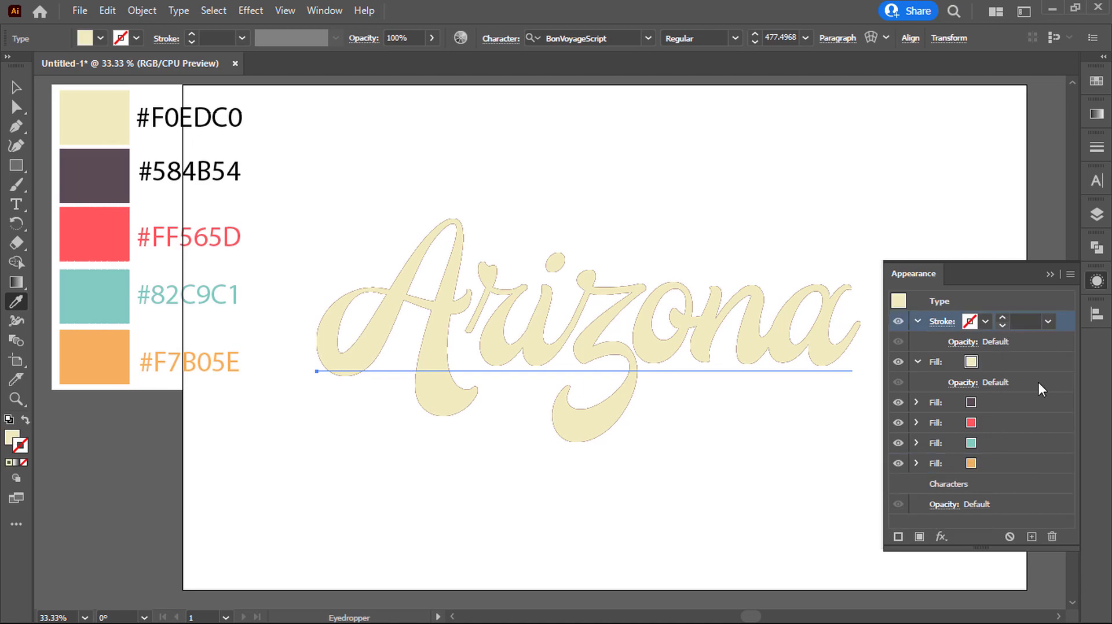
click(1052, 537)
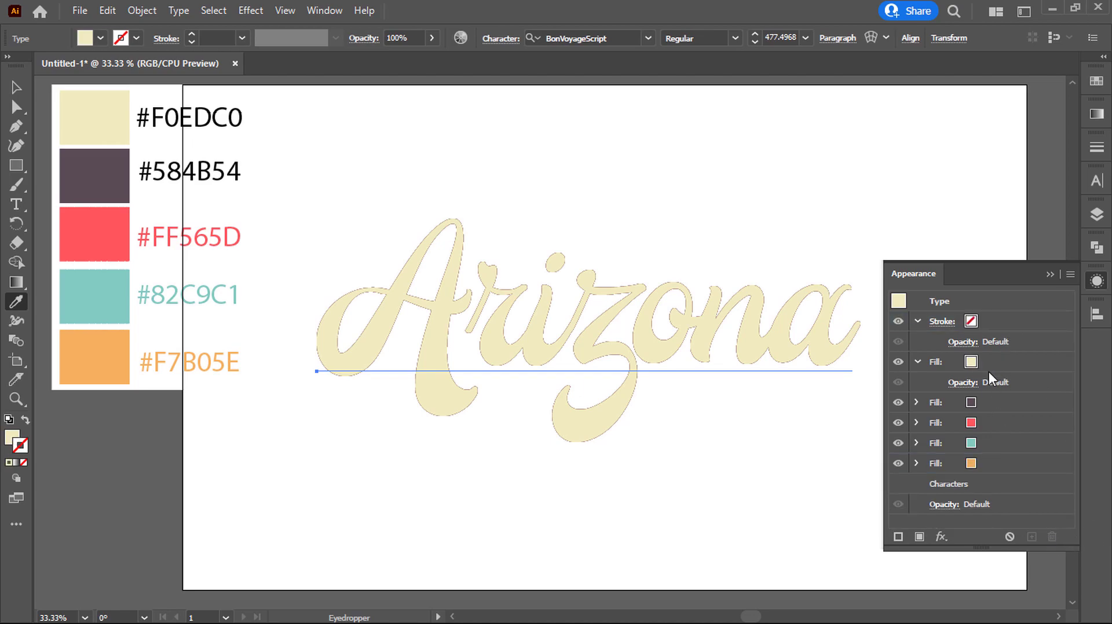
Apply a Transform effect to the dark purple fill with 2 px horizontal and vertical moves and 10 copies, with preview on.
click(1011, 363)
click(1005, 402)
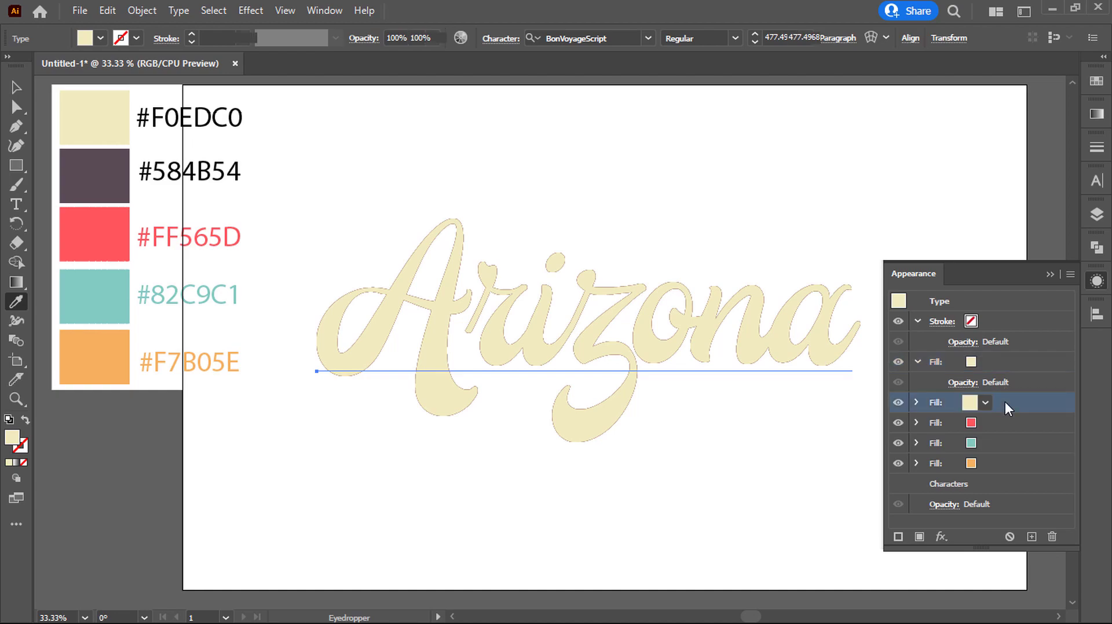
click(943, 534)
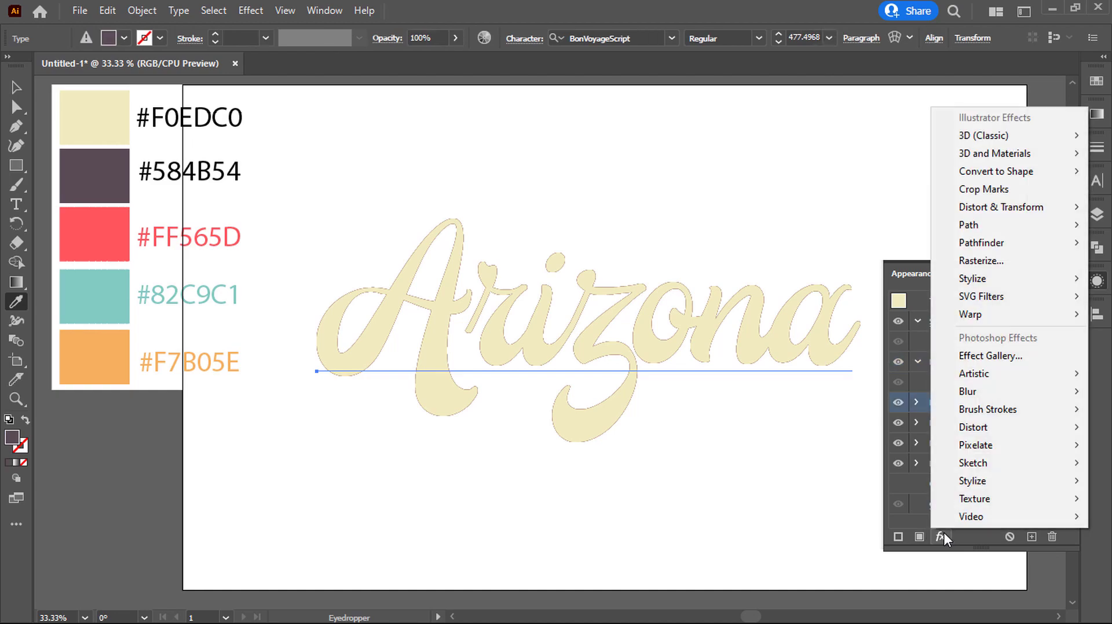
mouse_move(987, 211)
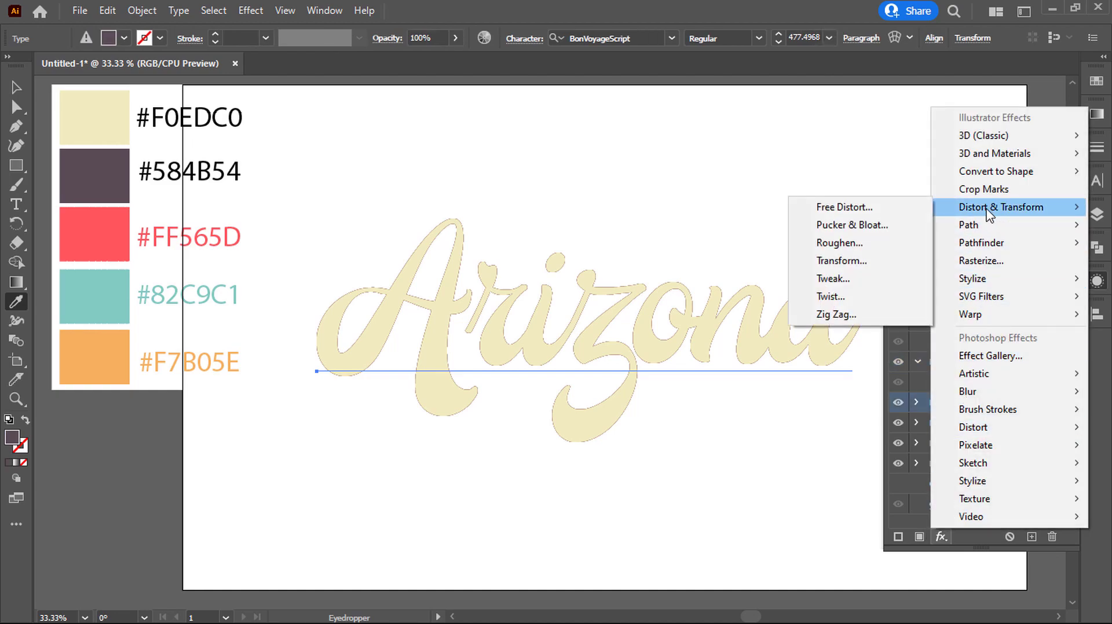
click(840, 262)
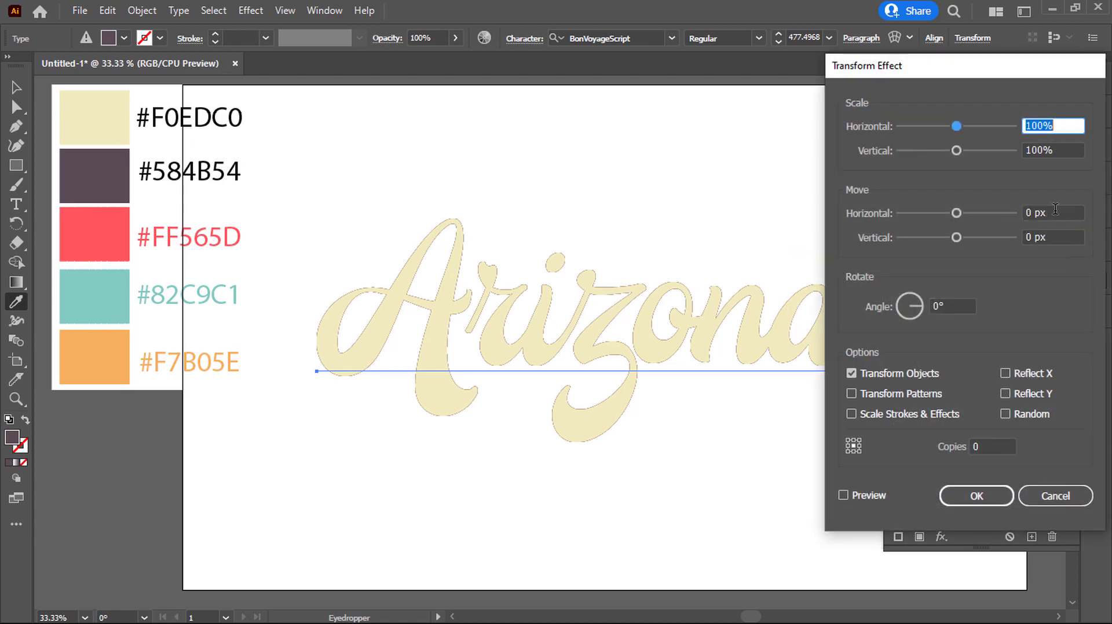
click(1056, 209)
text(2)
click(1017, 241)
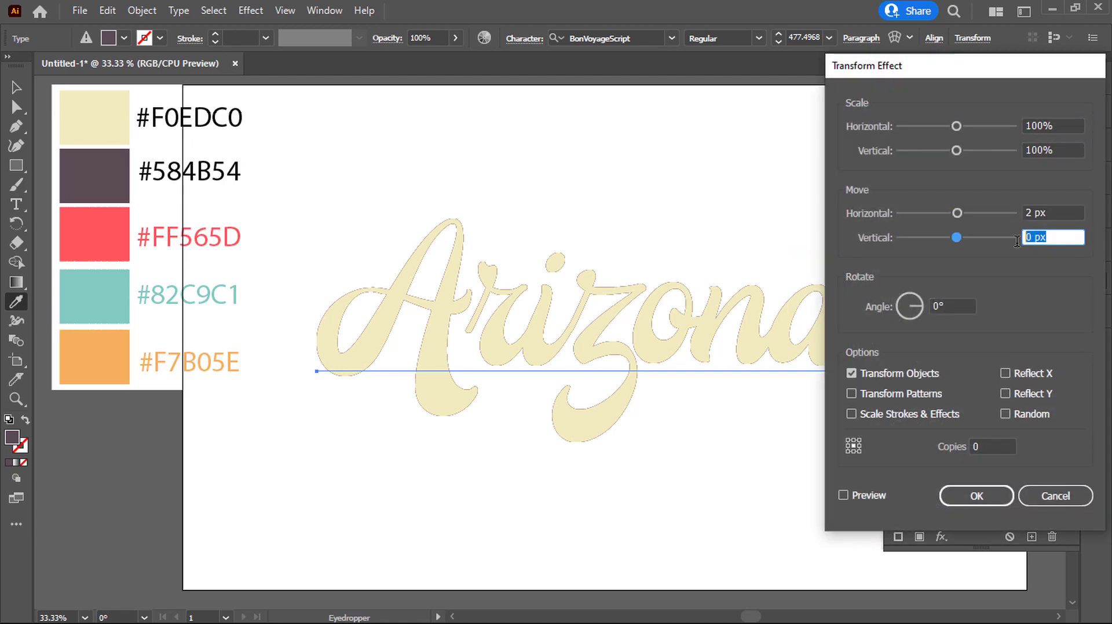
text(2)
click(991, 447)
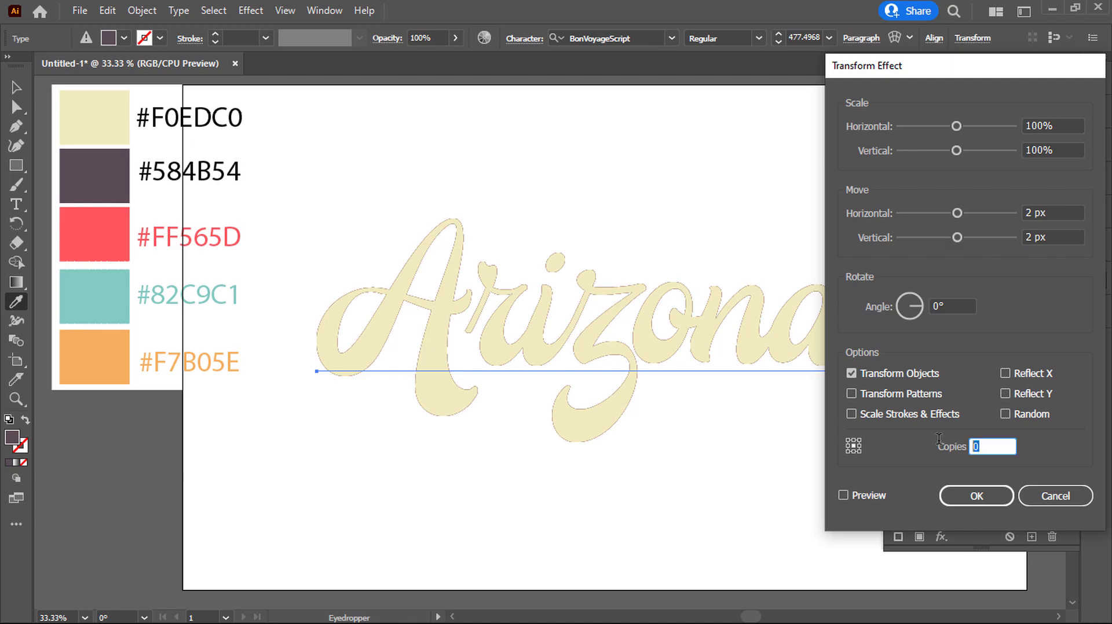
click(862, 497)
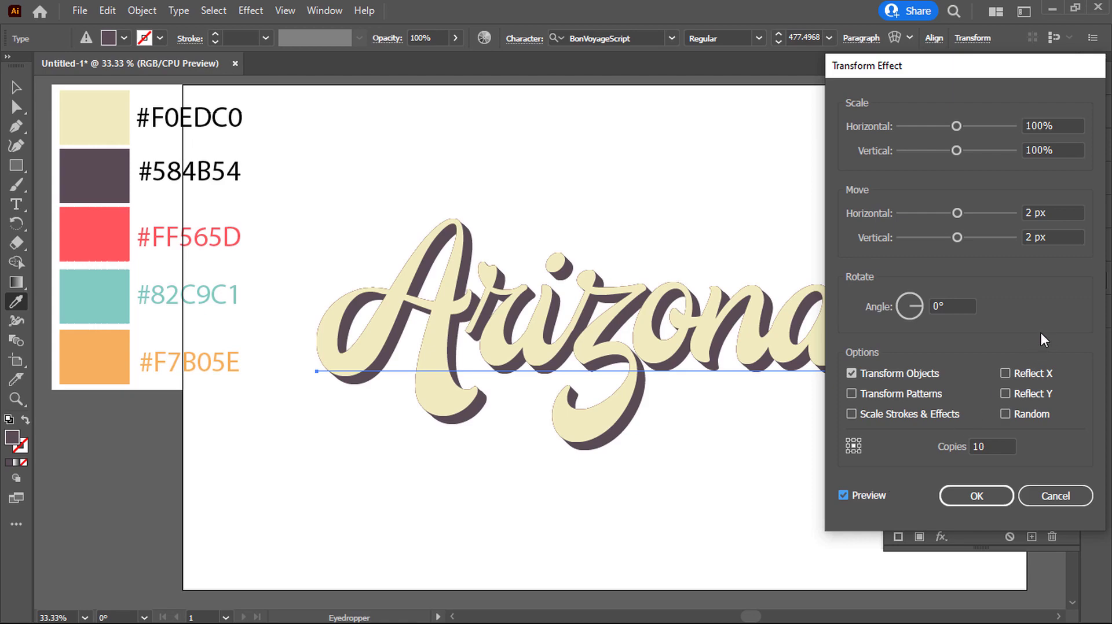
click(977, 496)
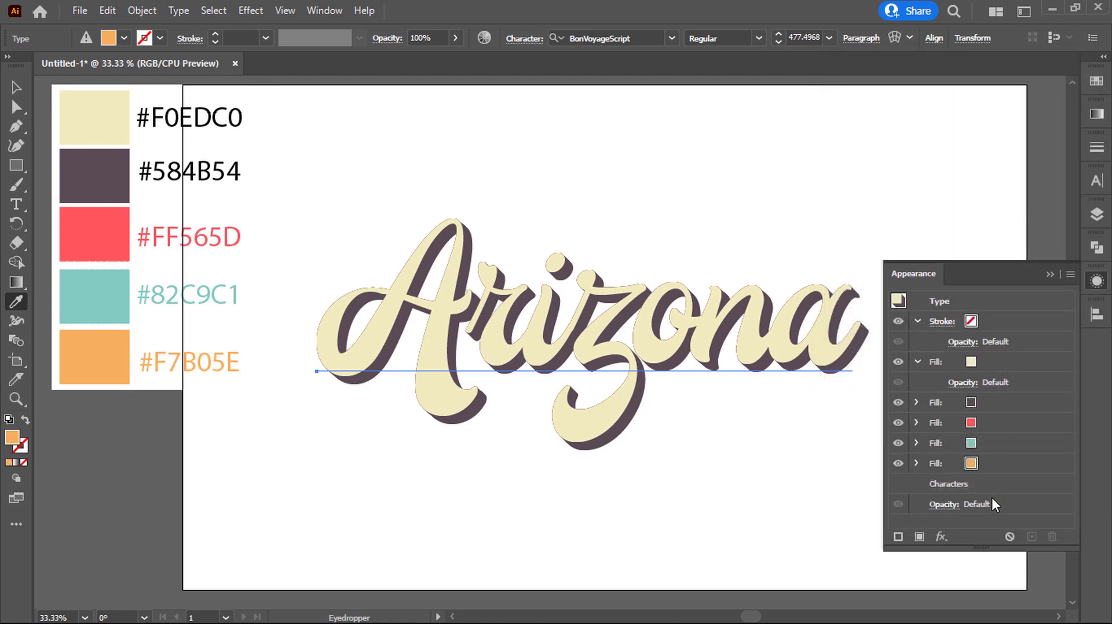
Add a Transform effect to the #FF565D fill with 2 px horizontal and 2 px vertical moves.
click(994, 421)
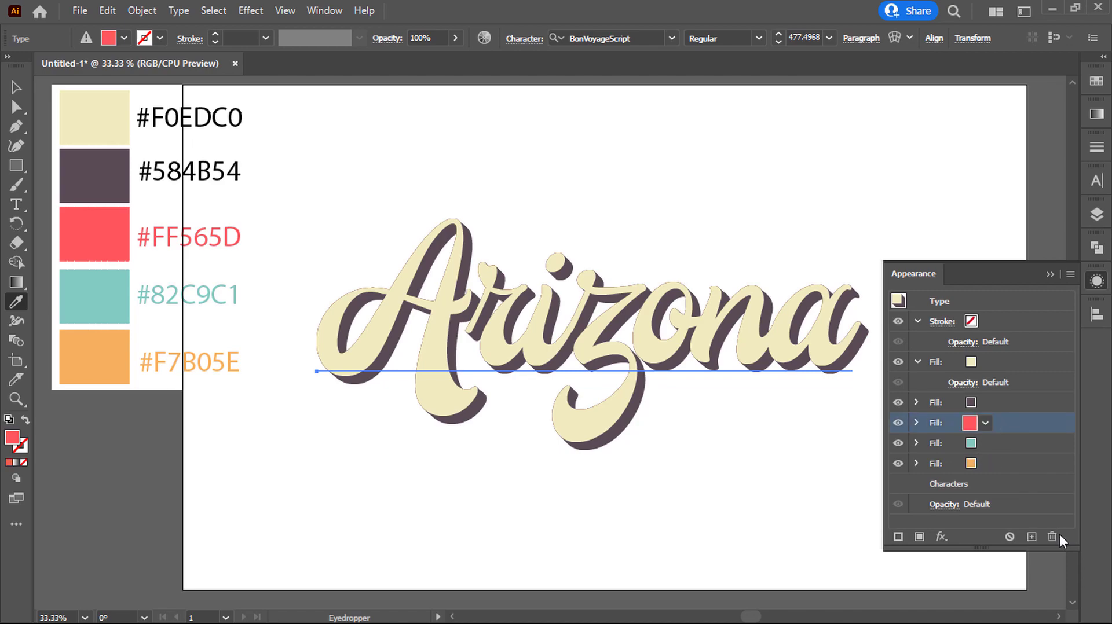
click(942, 536)
mouse_move(979, 208)
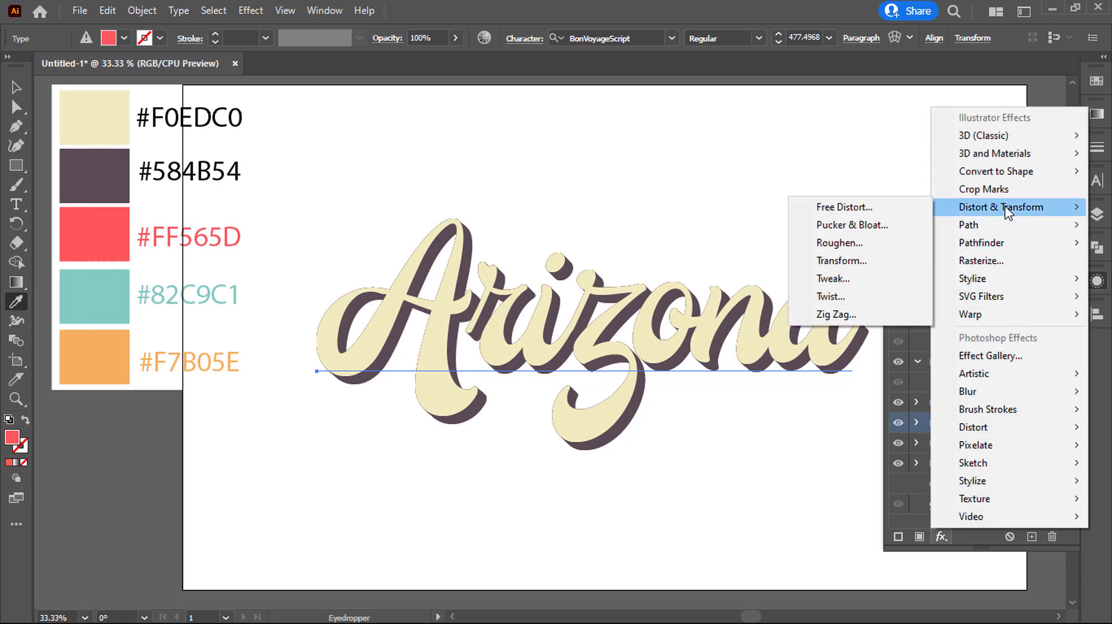
click(869, 261)
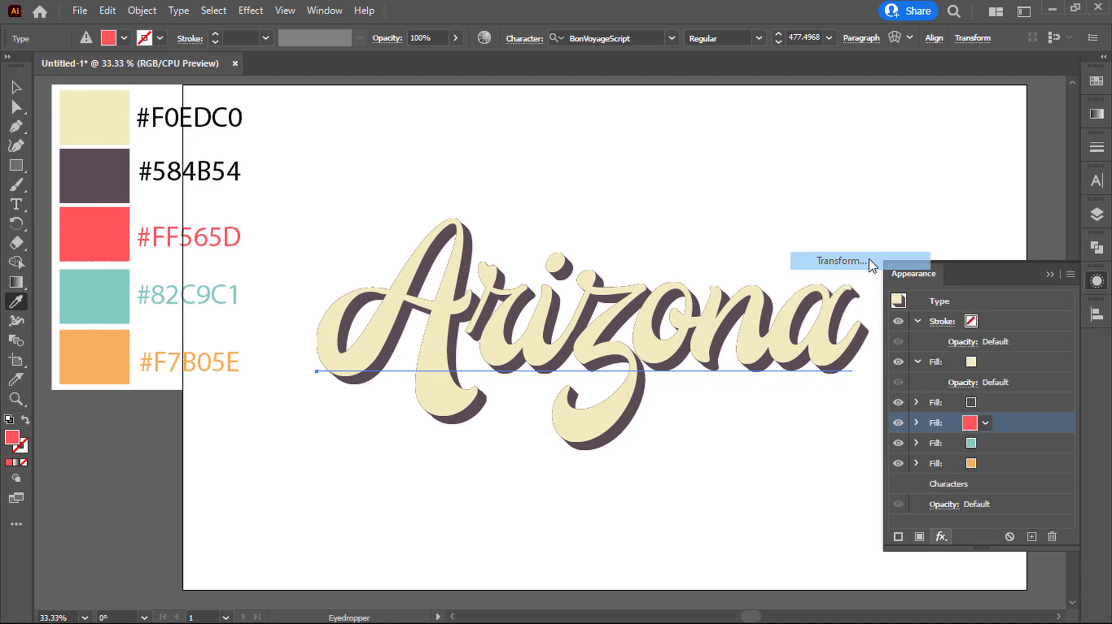
click(1072, 215)
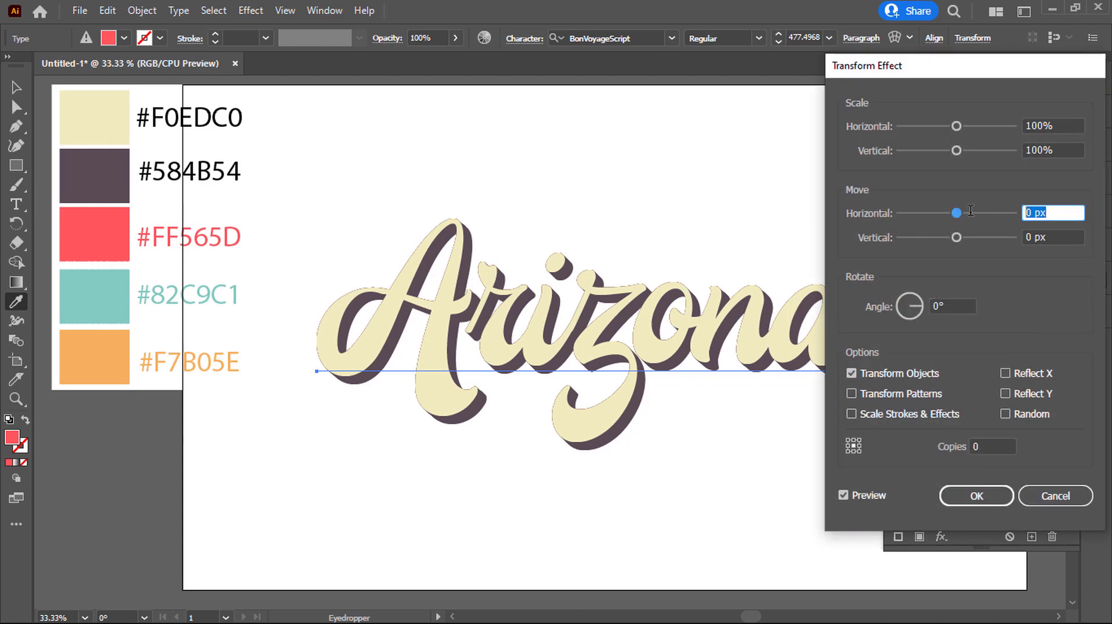
text(2)
key(Tab)
text(2)
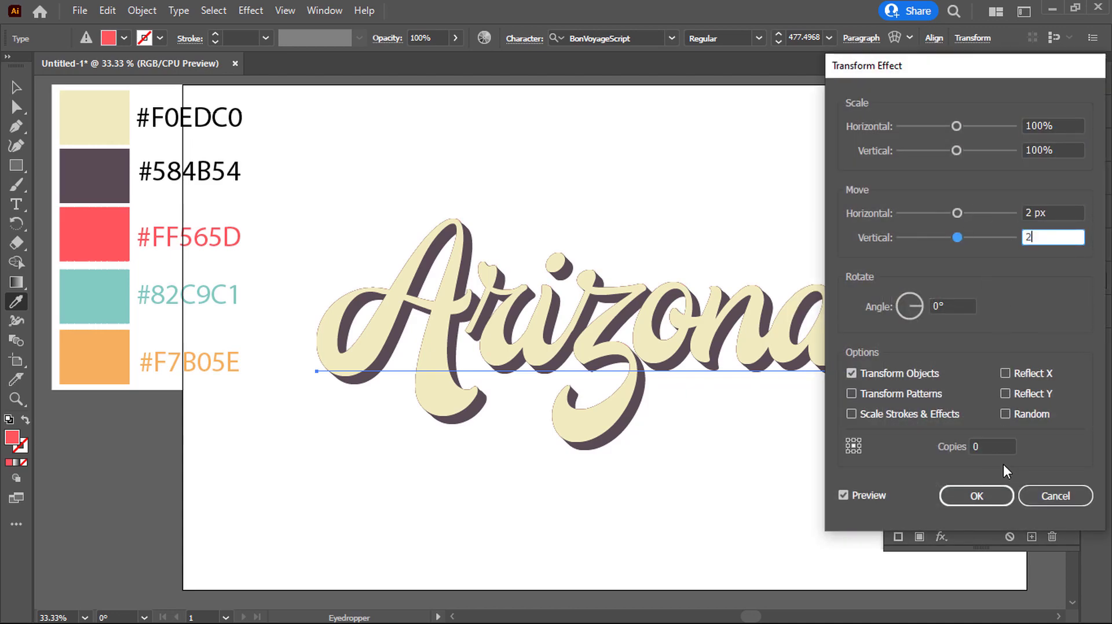
Set the red fill's Transform effect to 17 copies, check it in the preview and apply it.
click(963, 447)
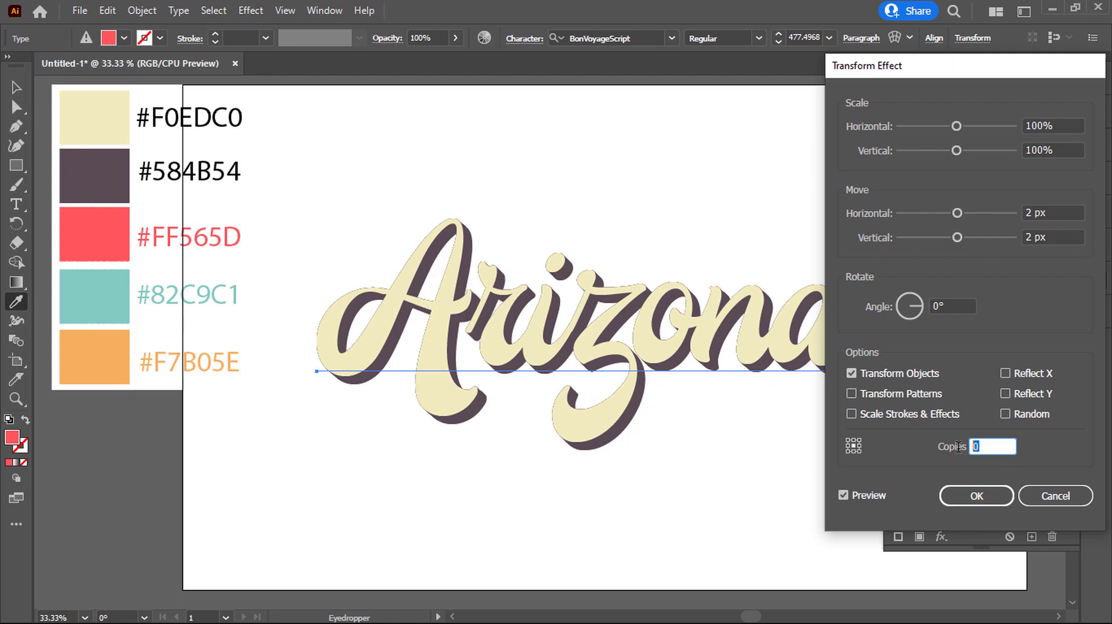
click(877, 496)
click(989, 447)
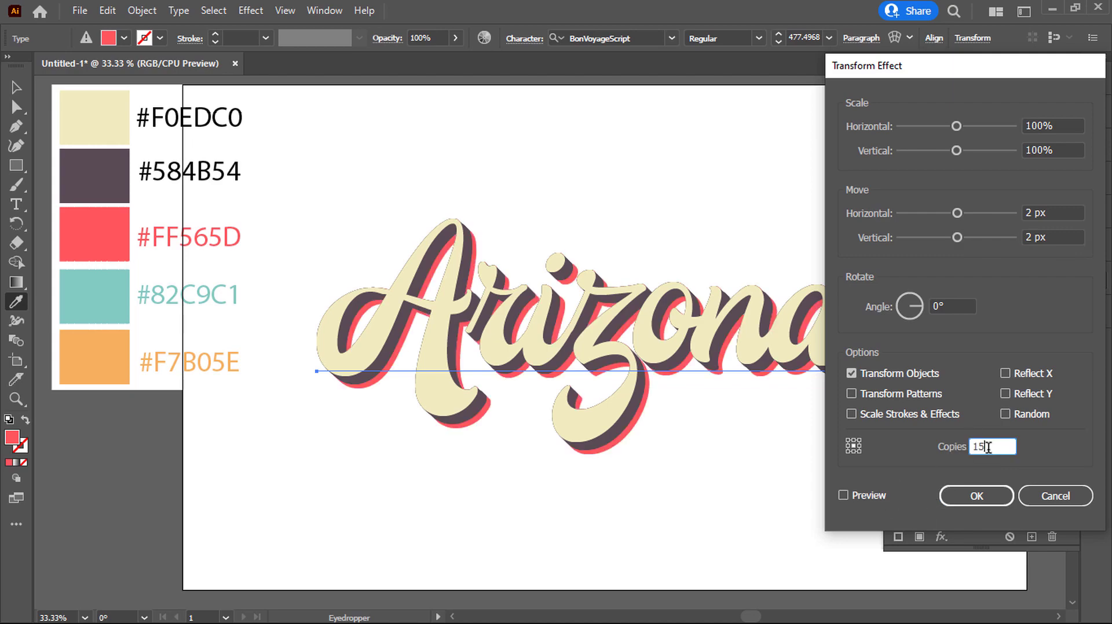
text(8)
click(878, 496)
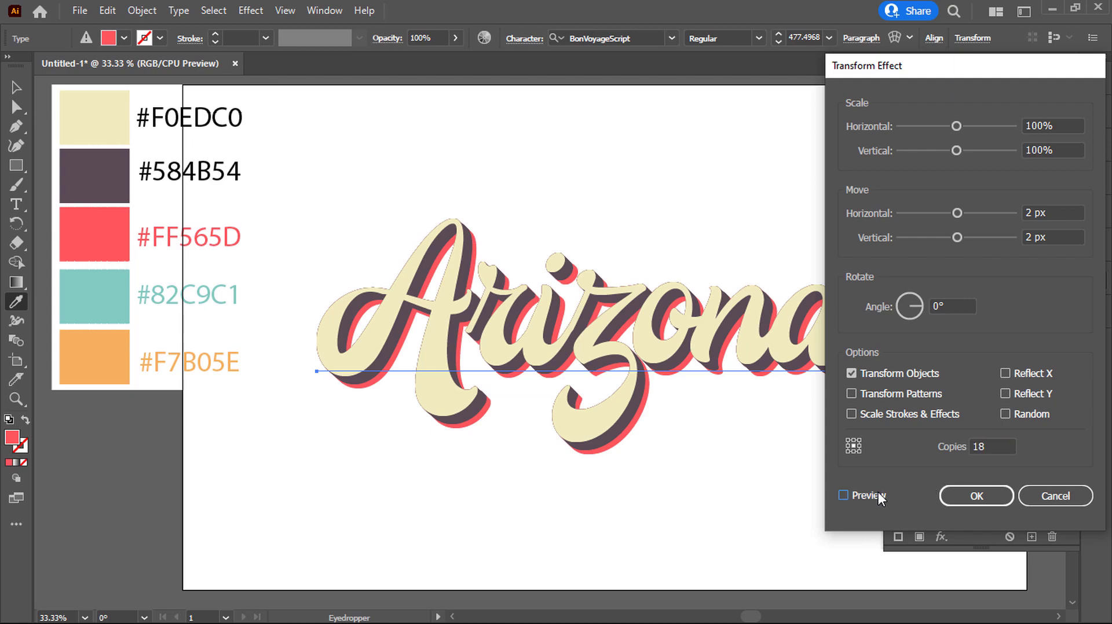
click(994, 447)
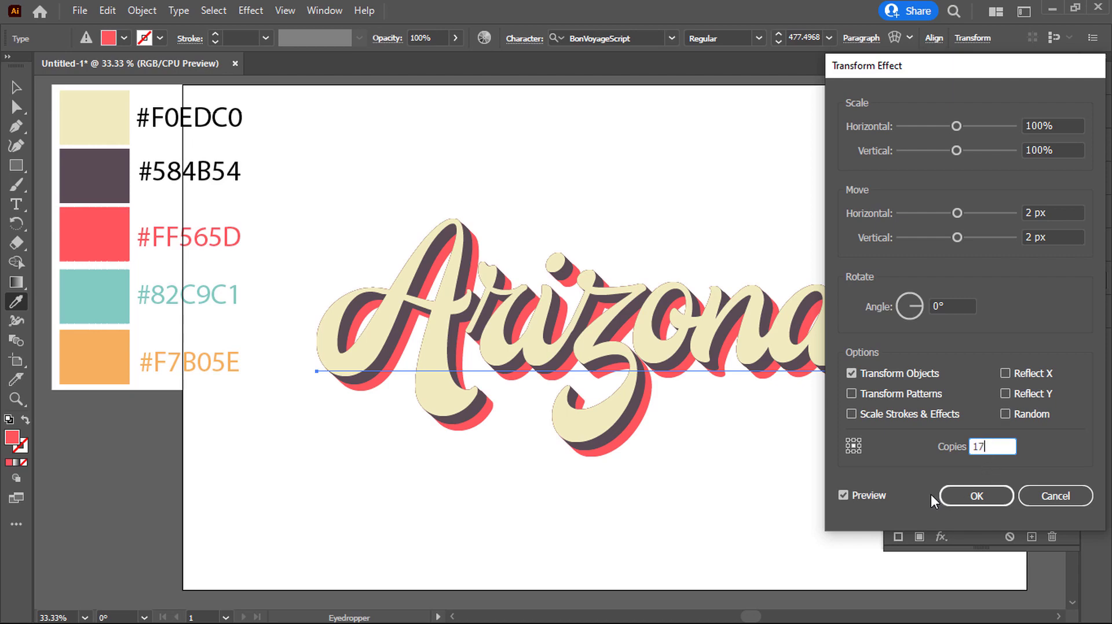
click(868, 494)
click(963, 493)
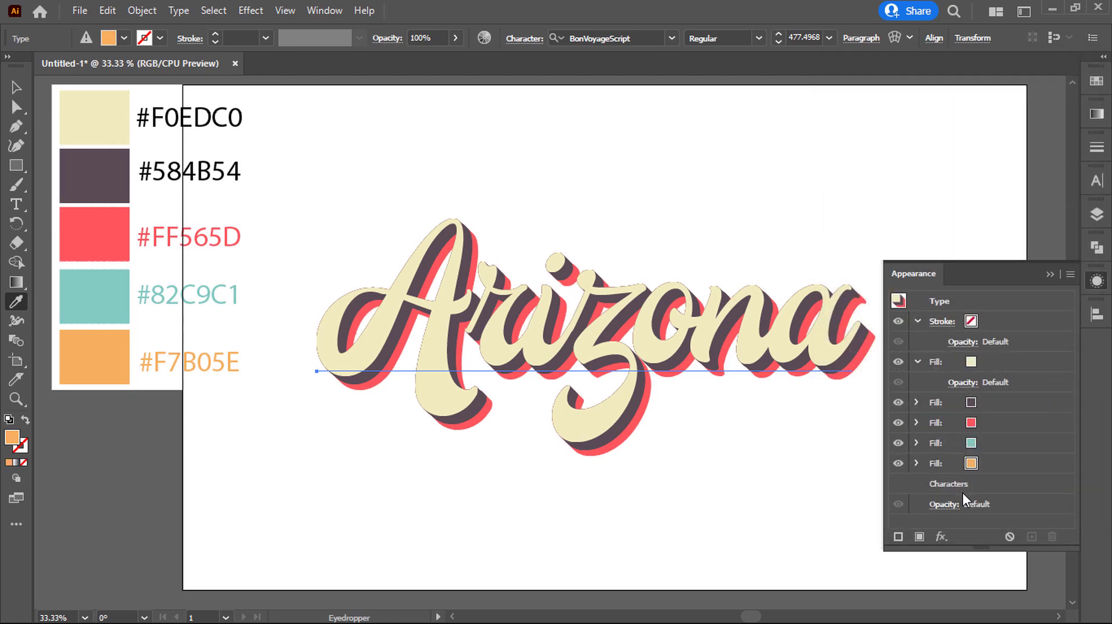
Apply a Transform effect to the #82C9C1 fill with 2 px horizontal and vertical moves and 25 copies.
click(999, 445)
click(941, 536)
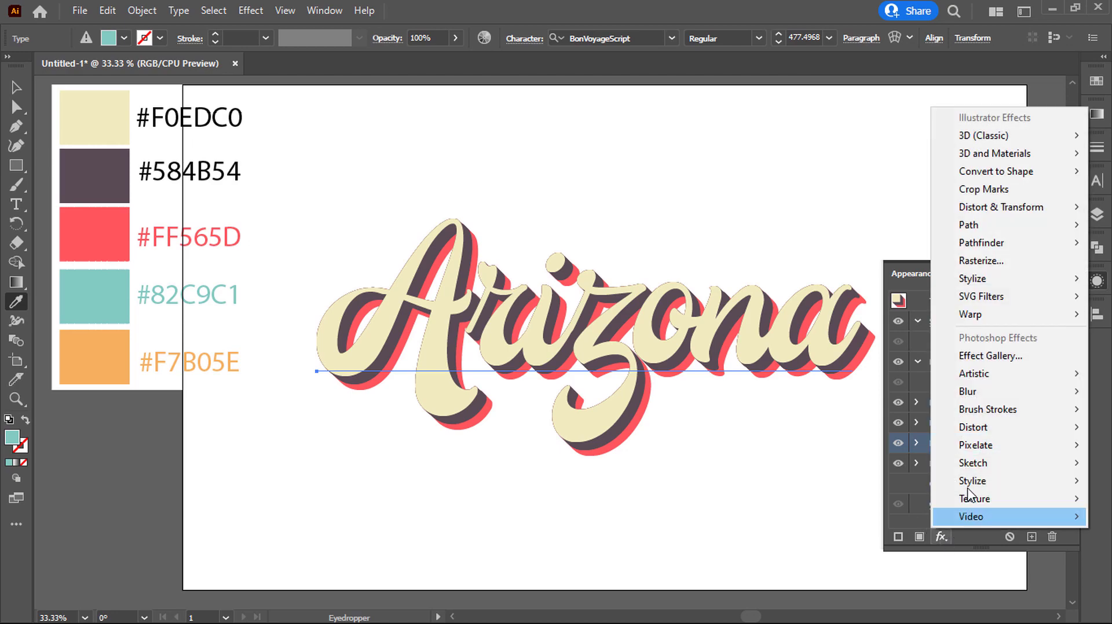
mouse_move(1034, 210)
click(881, 261)
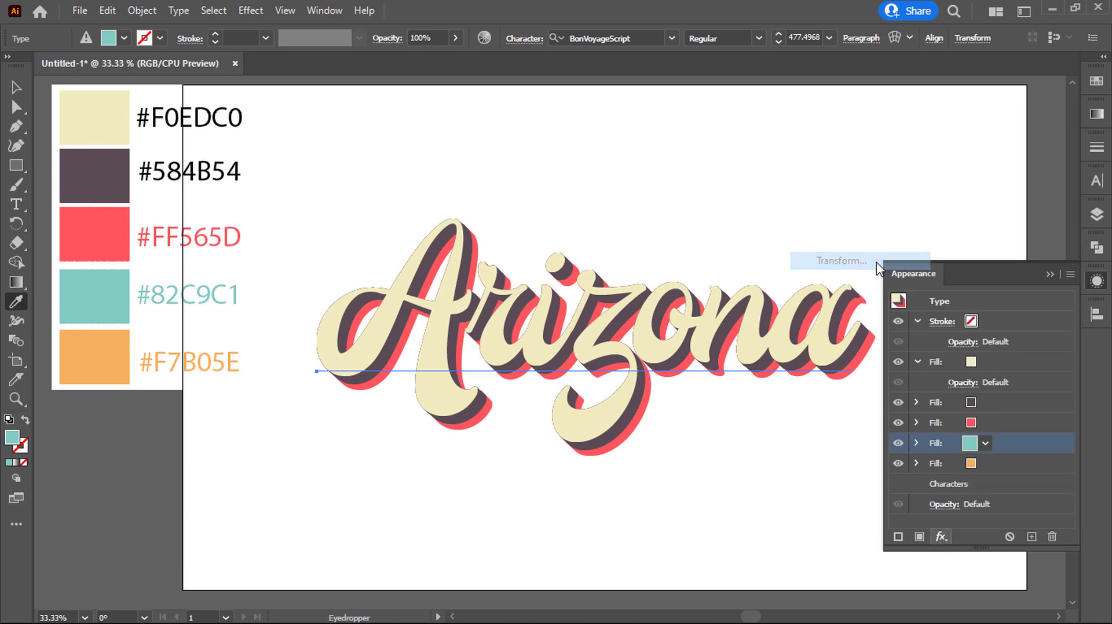
click(1062, 211)
text(2)
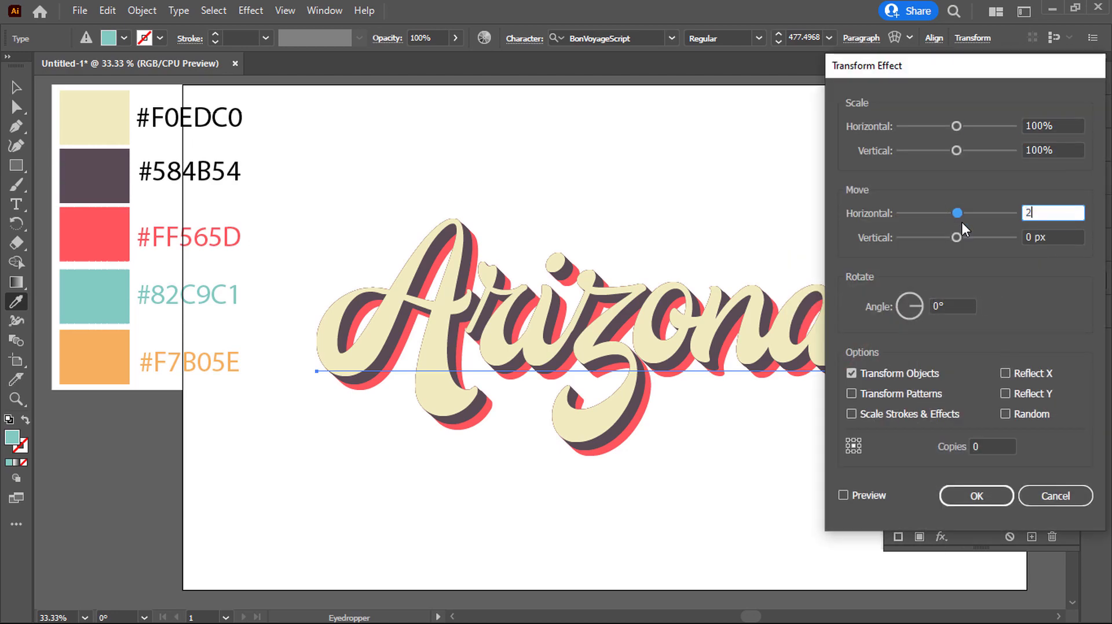
key(Tab)
text(2)
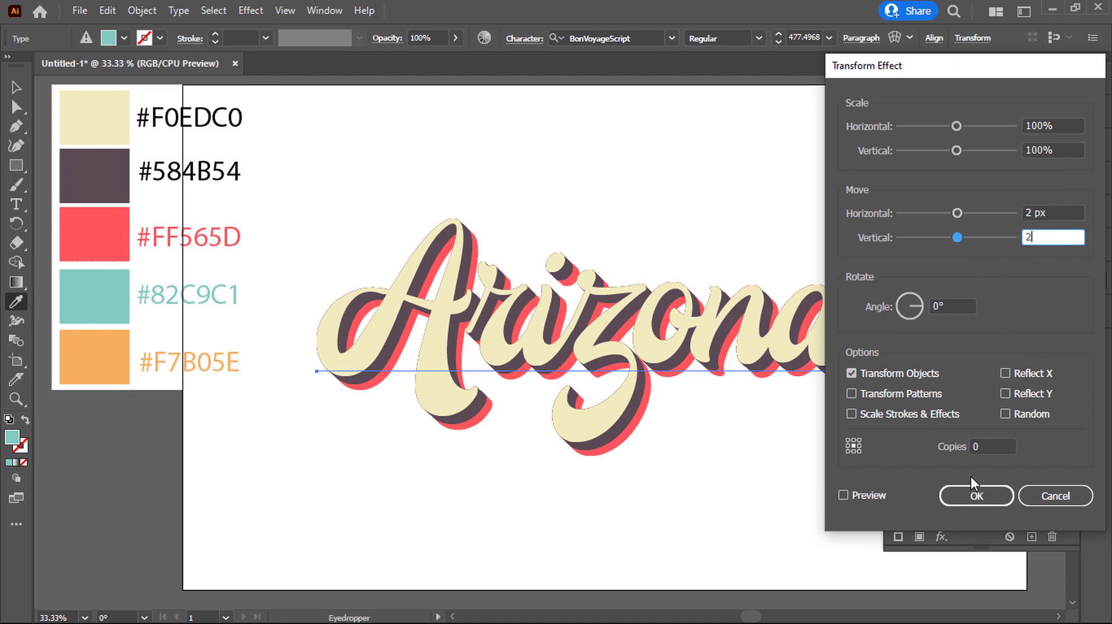
click(986, 450)
text(25)
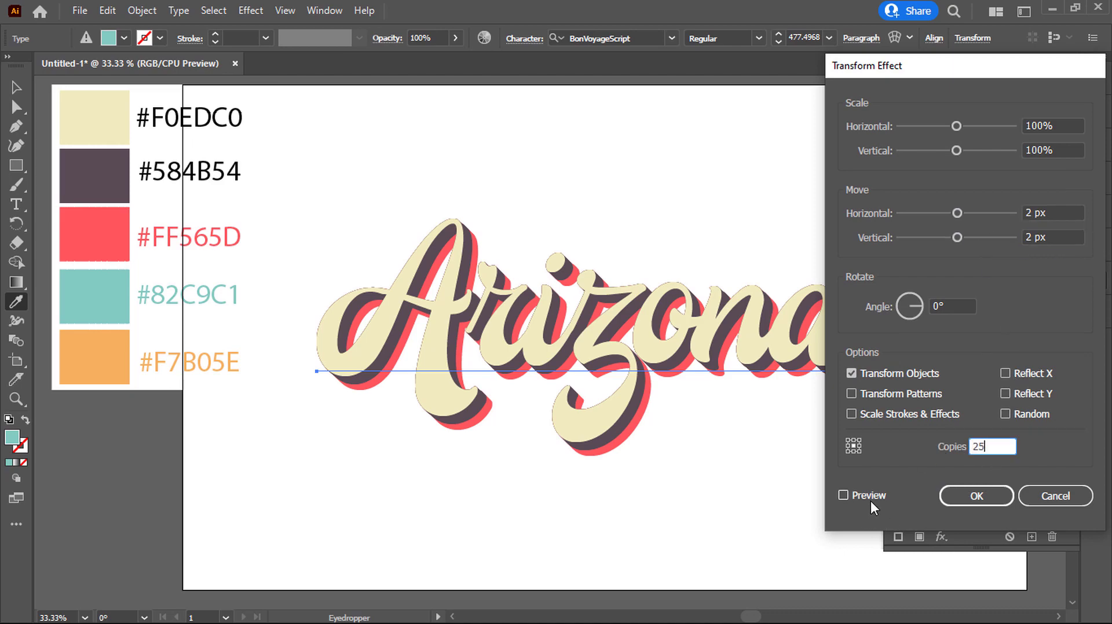
click(871, 494)
click(975, 496)
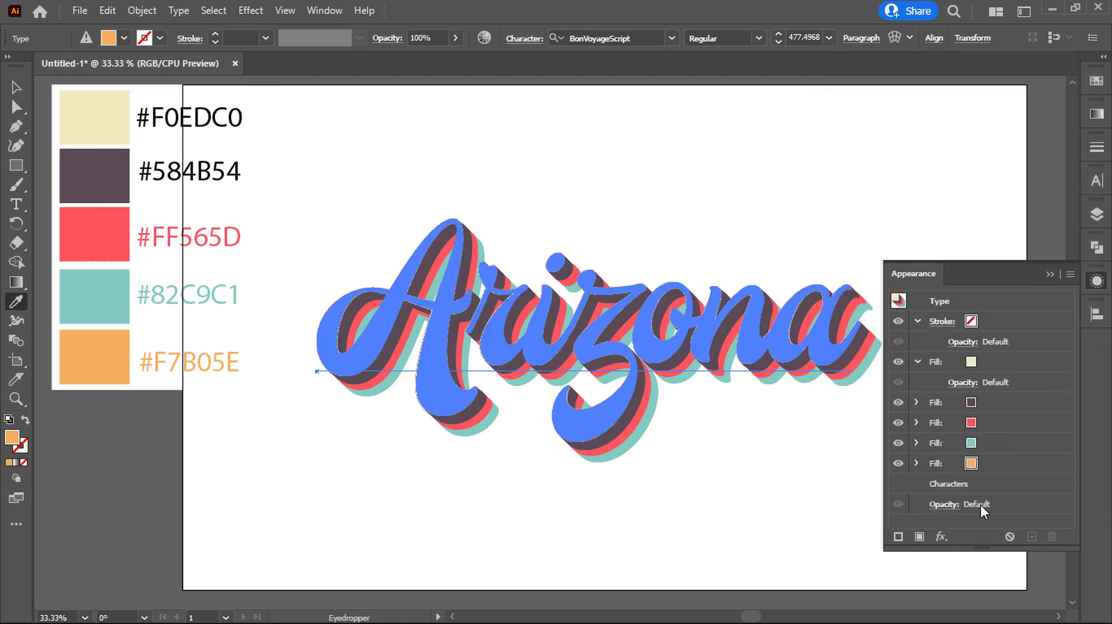
Apply a Transform effect to the #F7B05E fill with 2 px horizontal and vertical moves and 32 copies.
click(1006, 466)
click(942, 537)
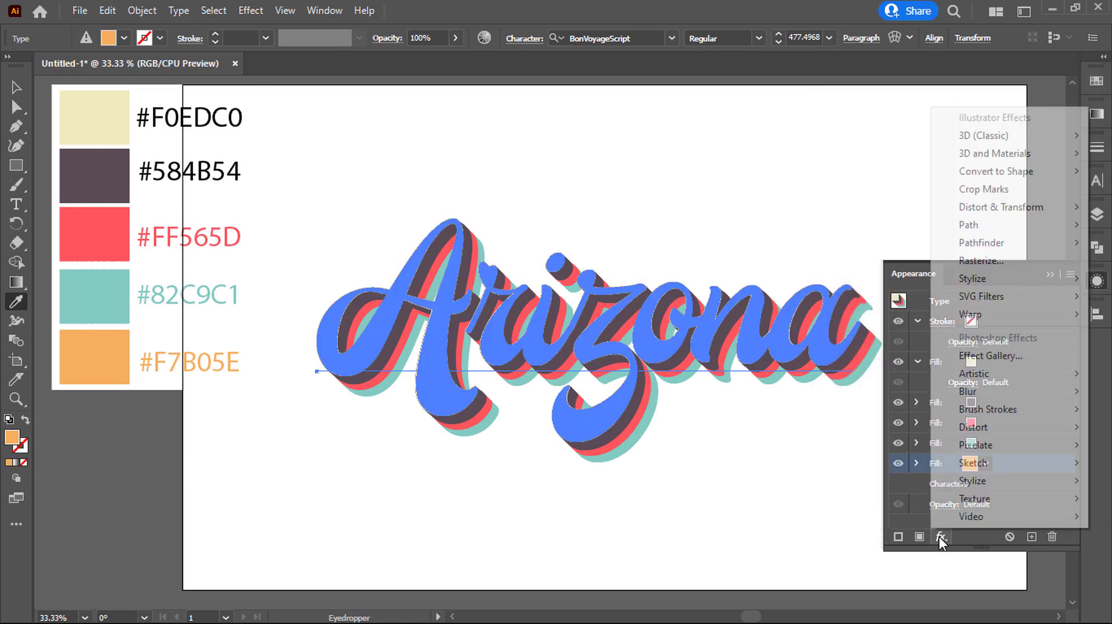
mouse_move(994, 219)
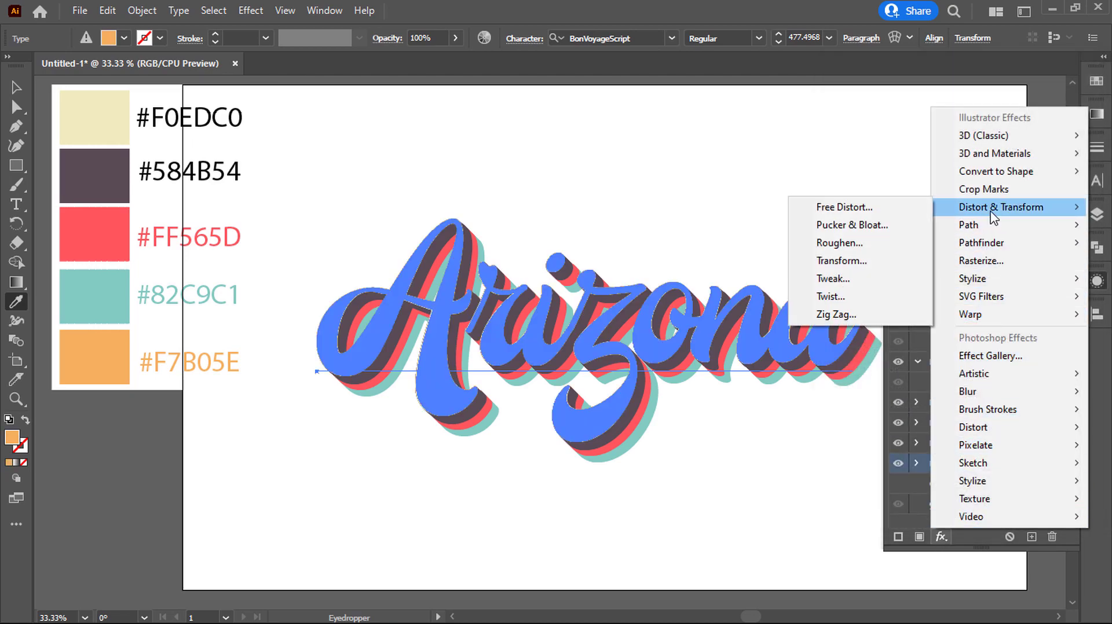
click(885, 261)
key(Tab)
key(Tab)
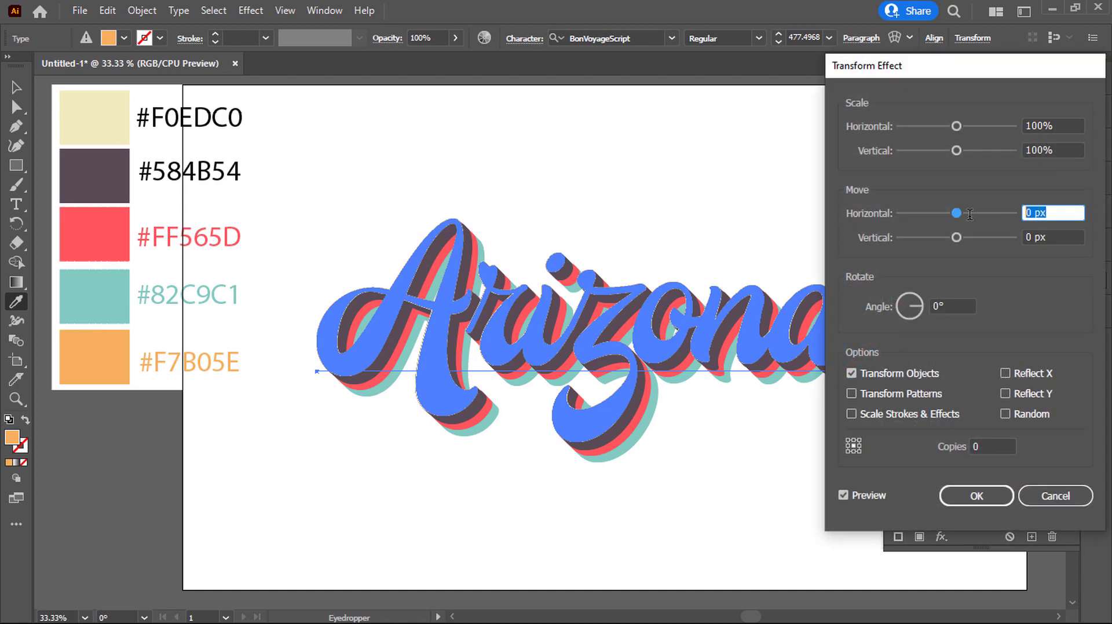
text(2)
key(Tab)
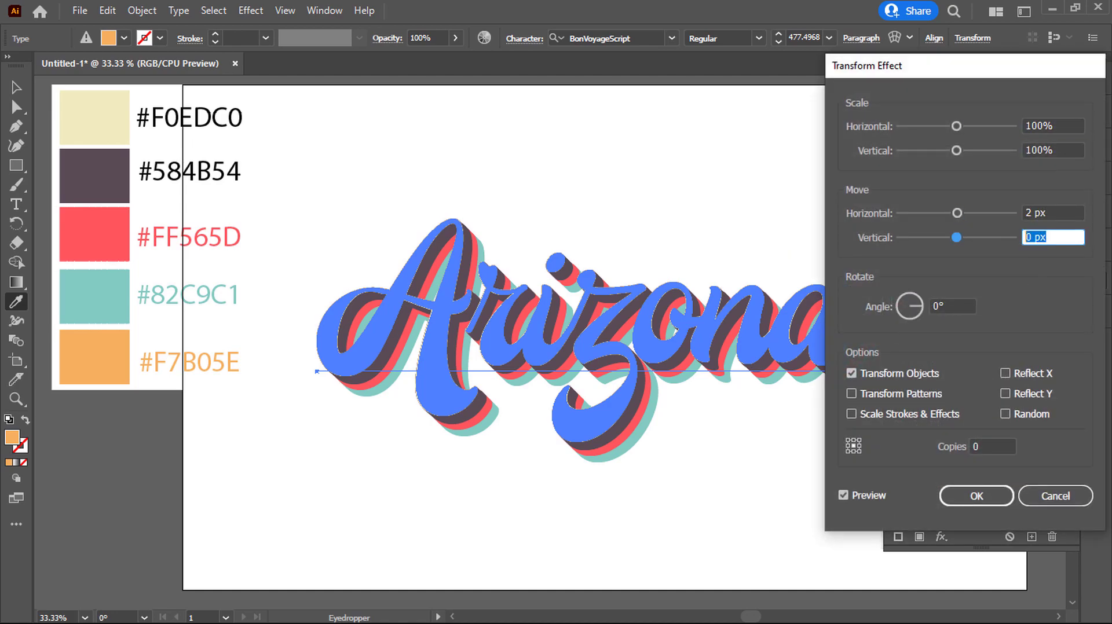
text(2)
click(978, 446)
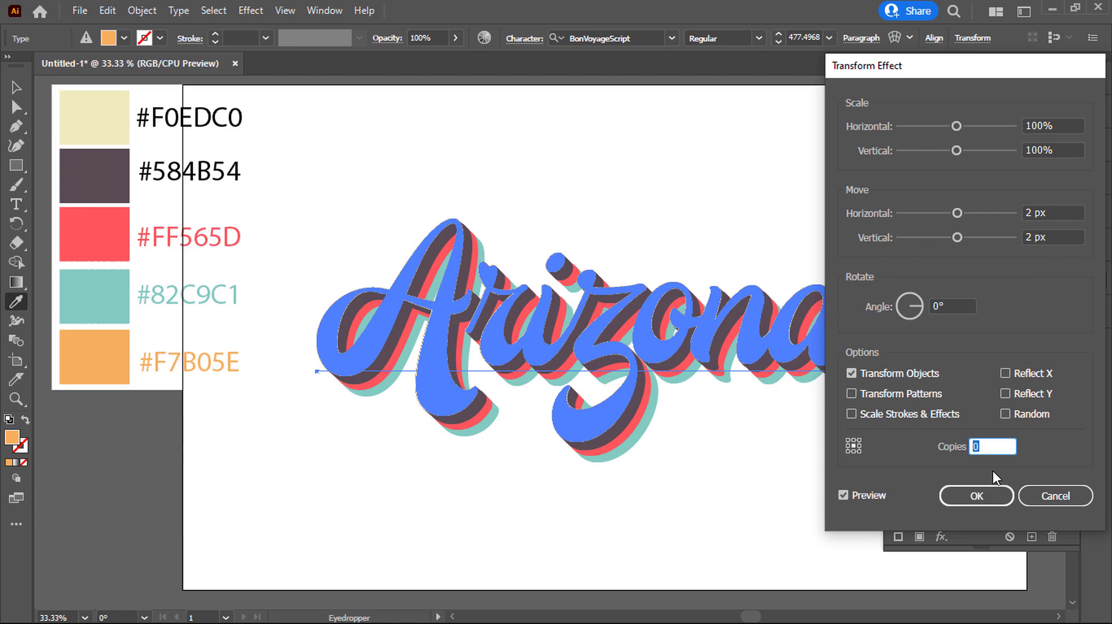
text(32)
click(869, 497)
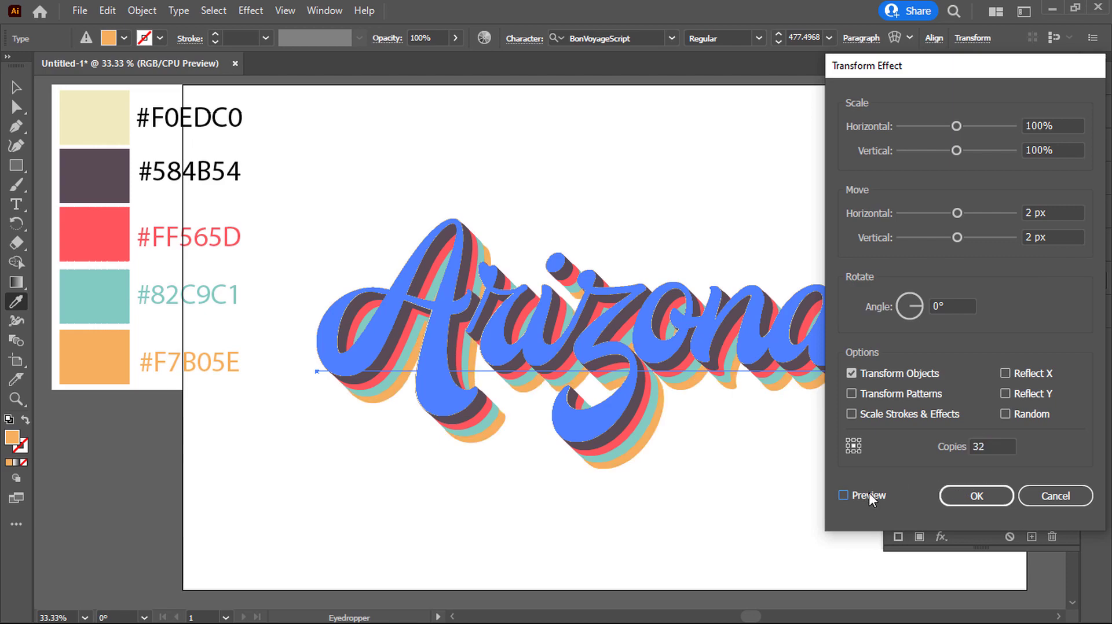
click(977, 496)
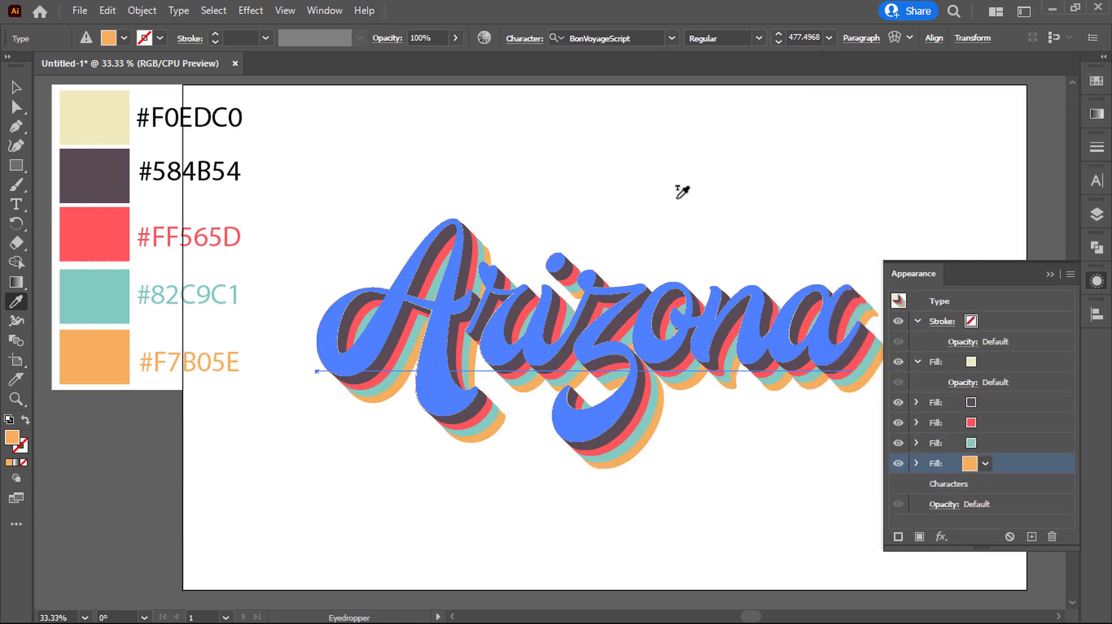
Collapse the appearance settings and deselect the Arizona text.
click(16, 87)
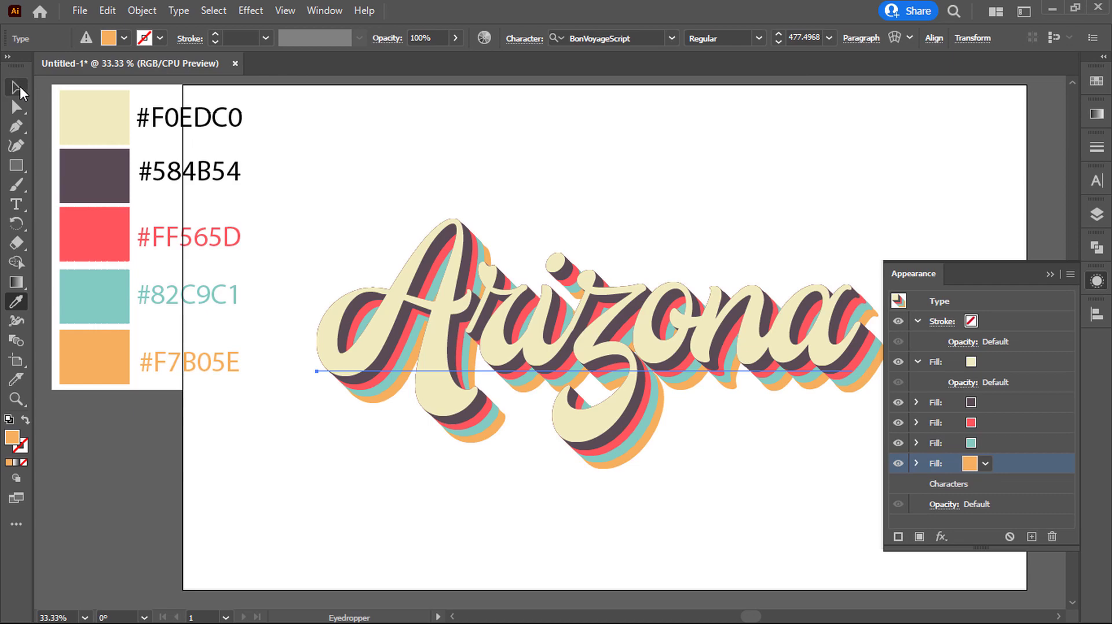
click(1048, 274)
click(810, 161)
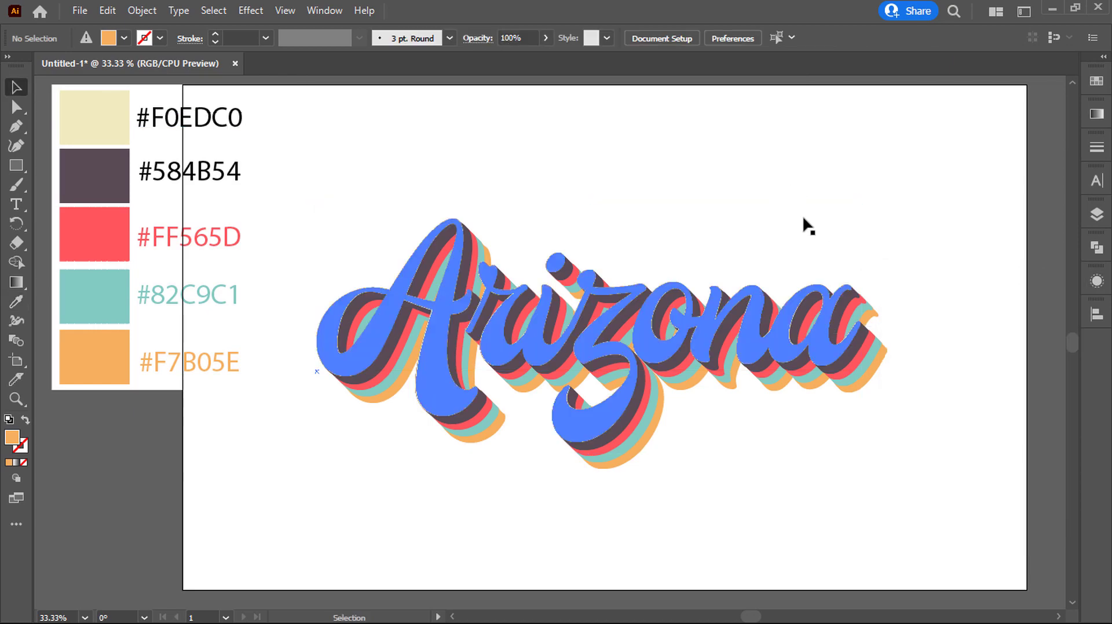
Draw a rectangle covering the whole artboard and fill it with the cream #F0EDC0 swatch colour.
click(17, 165)
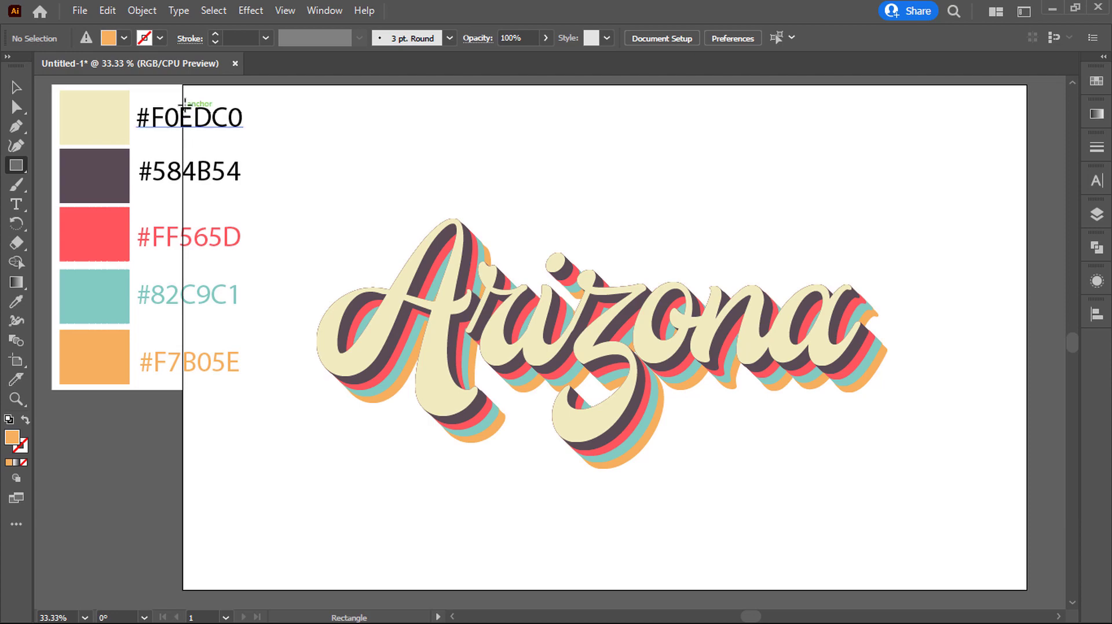
drag(184, 86, 1027, 591)
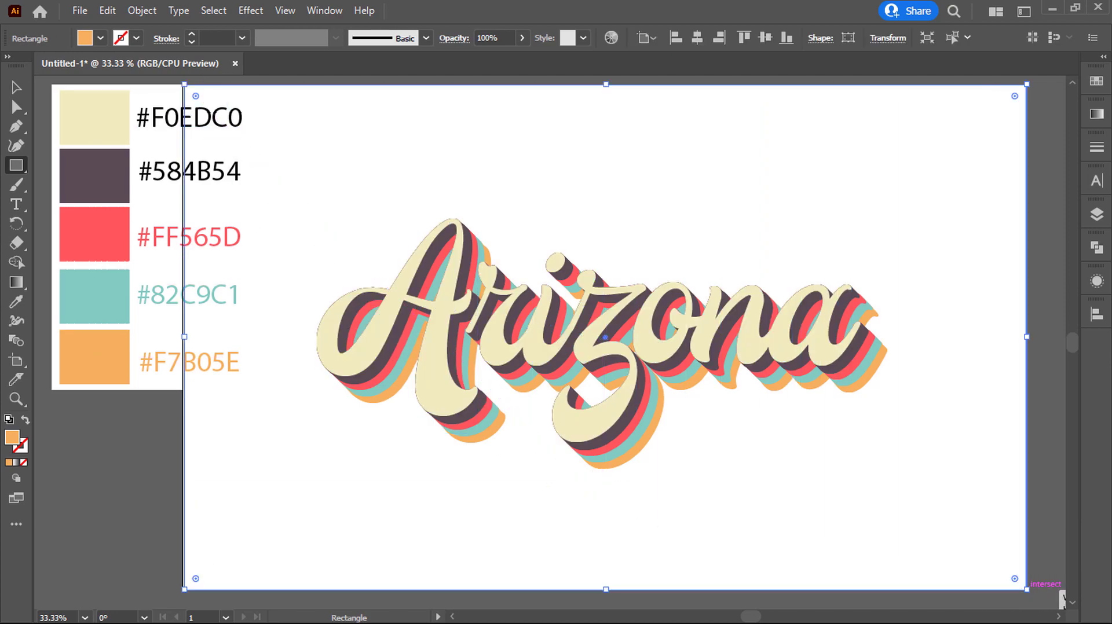
click(16, 87)
click(17, 302)
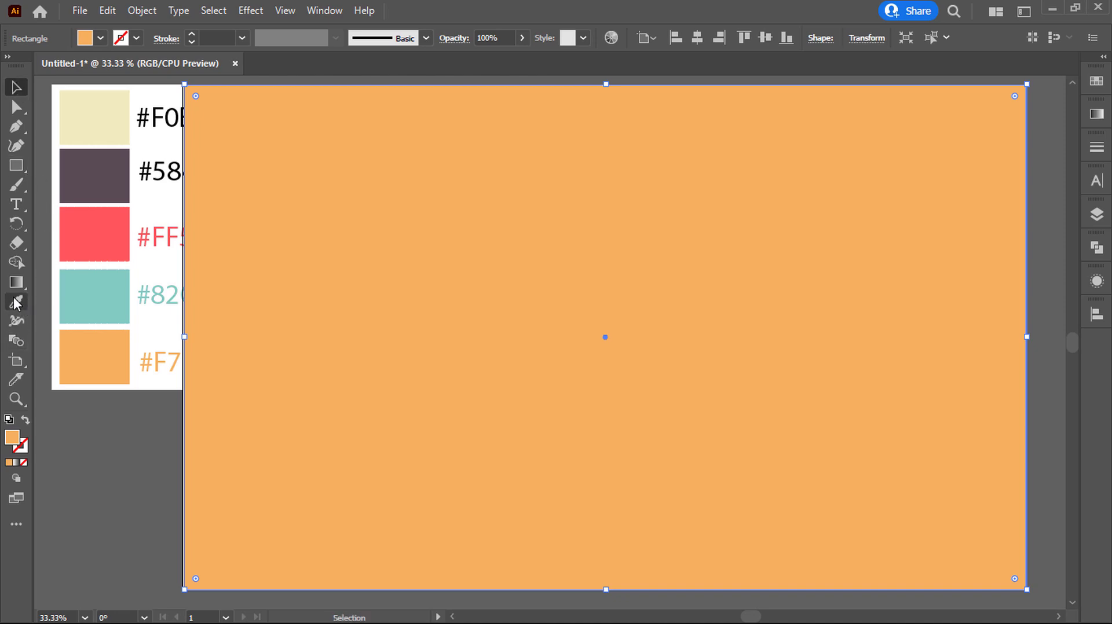
click(87, 113)
Send the cream background rectangle behind all other artwork and lock it.
key(v)
key(ctrl)
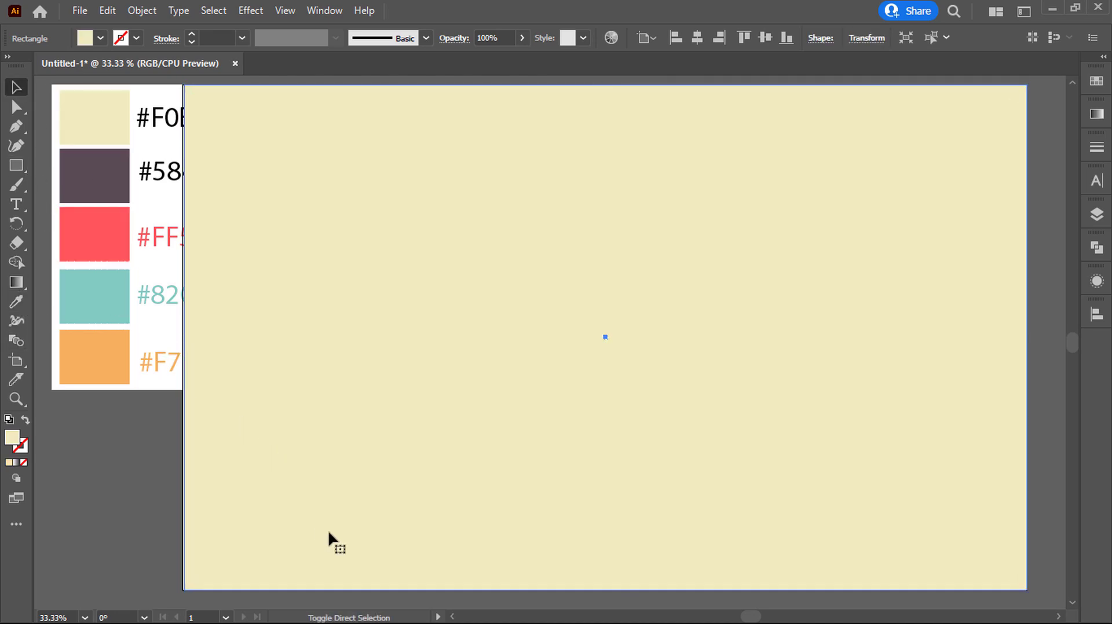
key(ctrl+shift+bracketleft)
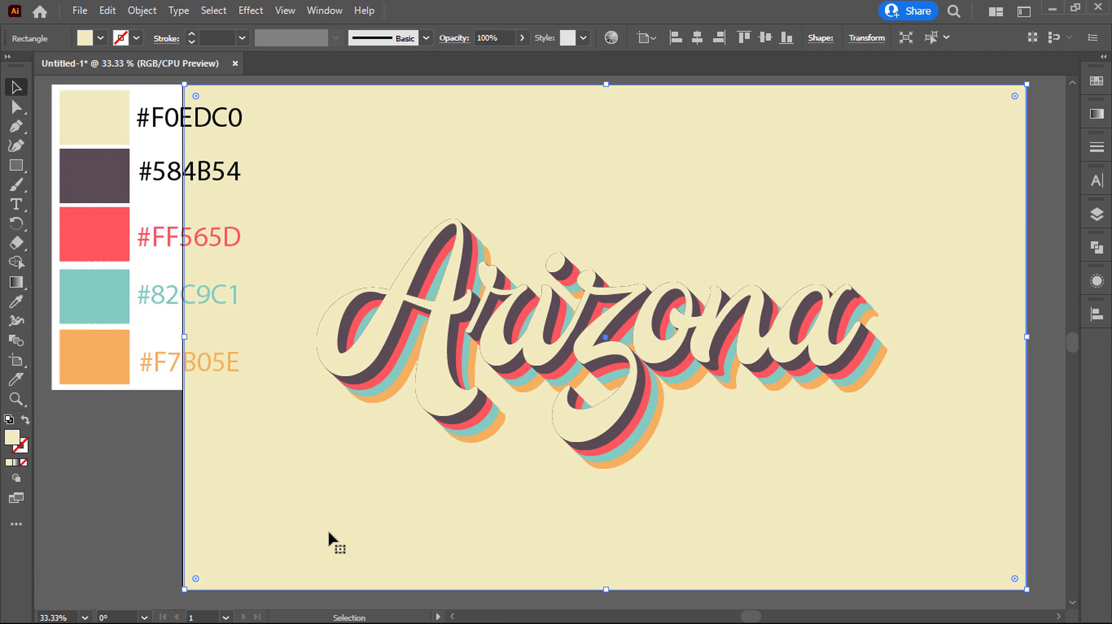
click(134, 465)
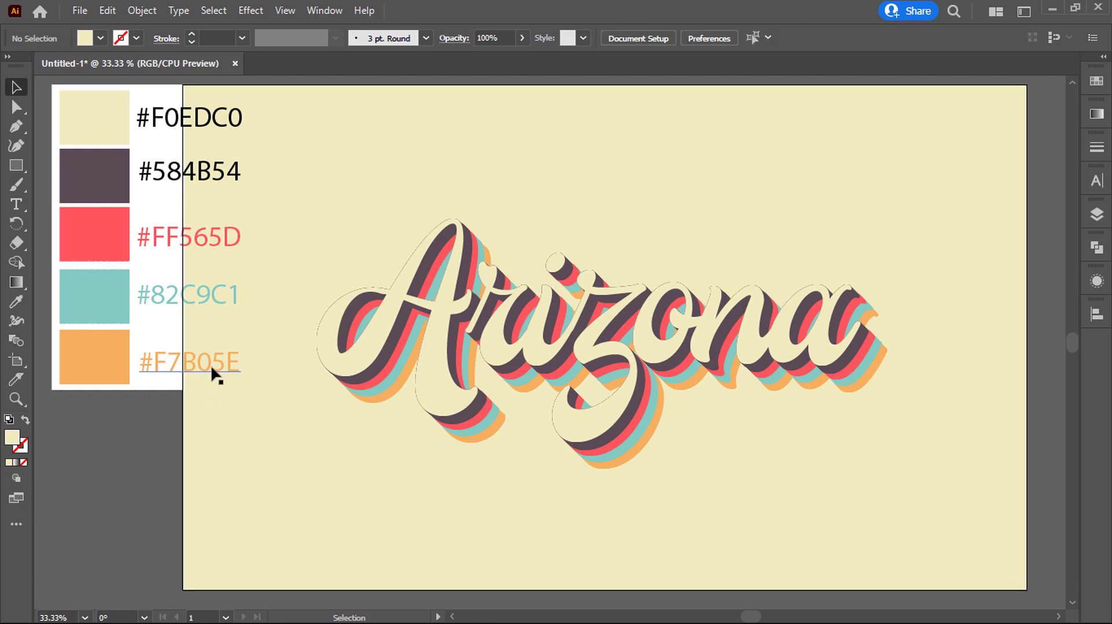
click(270, 443)
key(ctrl+2)
Move the palette's hex colour labels off the artboard, away from the finished text.
drag(264, 486, 176, 97)
drag(195, 156, 113, 463)
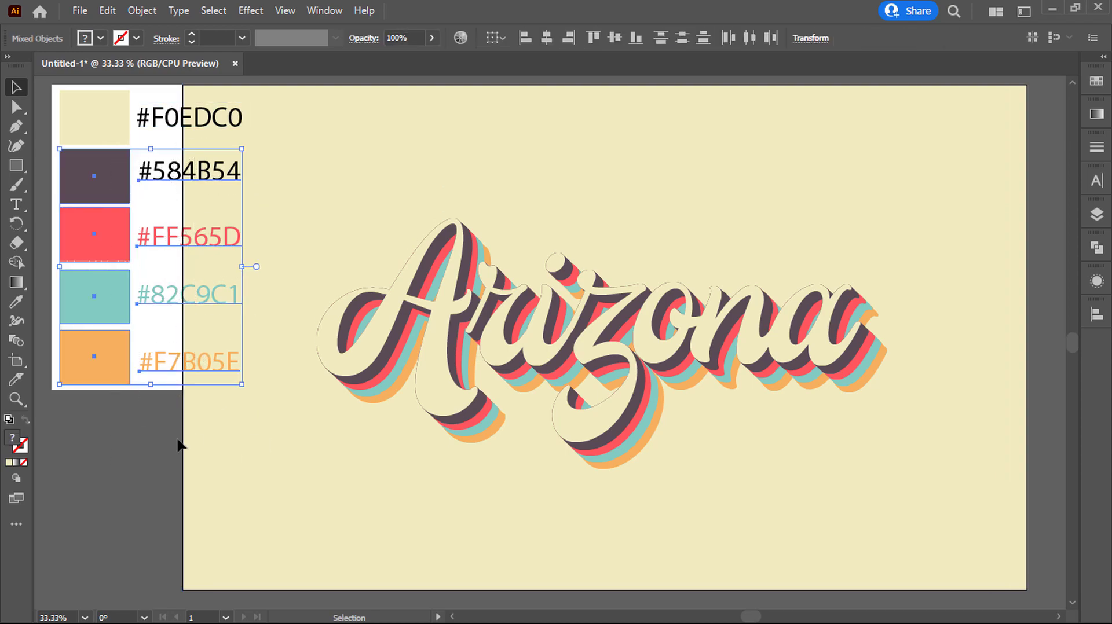
click(256, 458)
scroll(264, 402, down, 1)
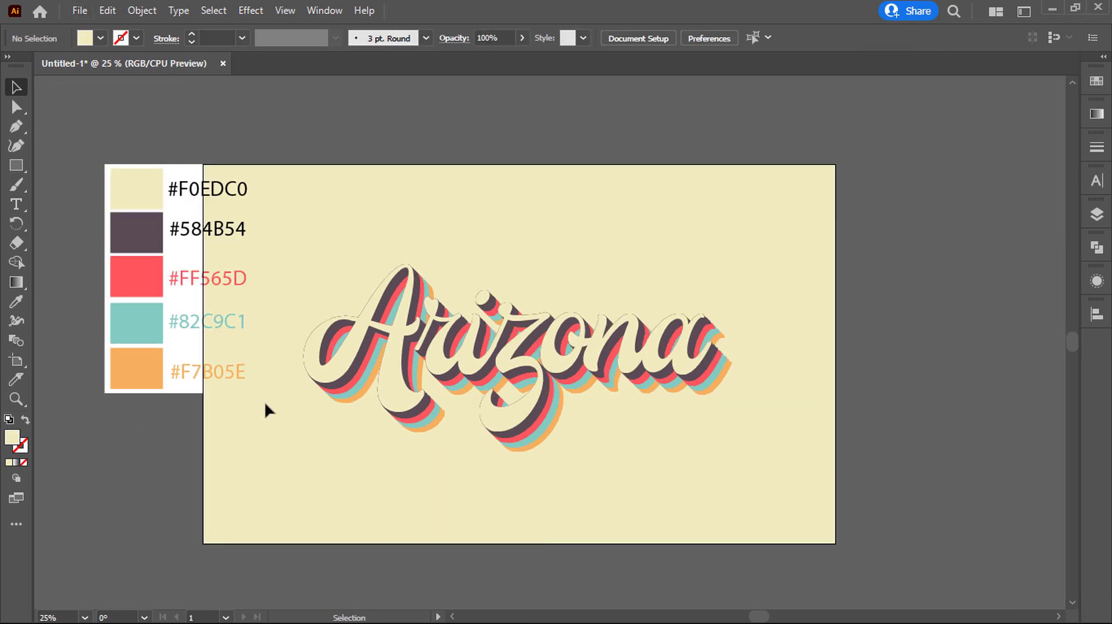
drag(244, 415, 203, 175)
drag(215, 240, 144, 241)
click(134, 469)
scroll(464, 416, up, 2)
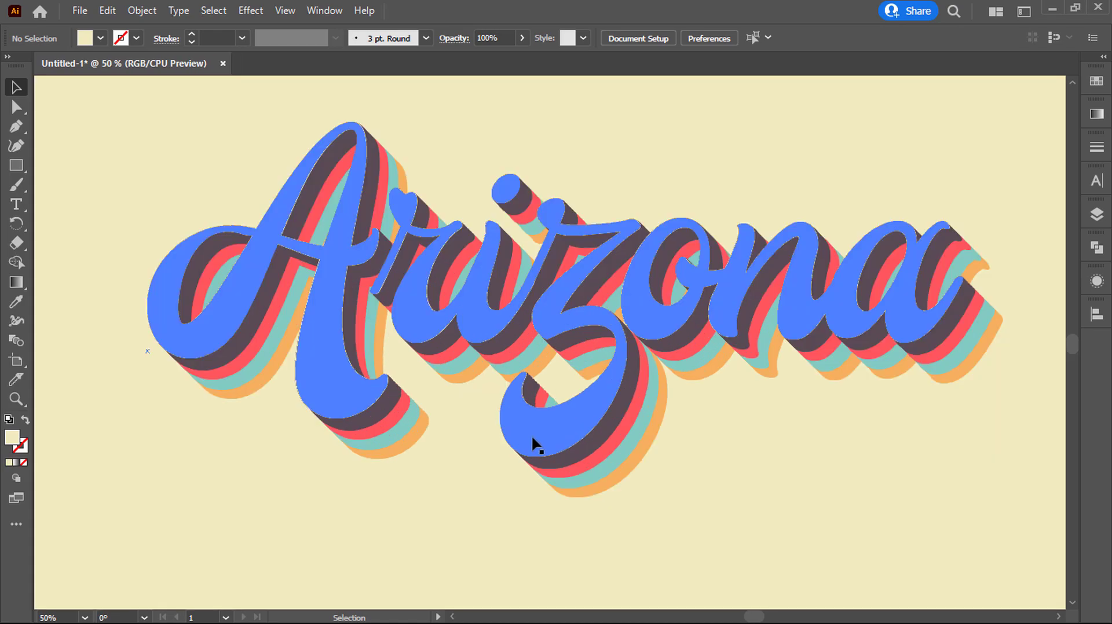
mouse_move(794, 442)
mouse_down()
mouse_move(782, 442)
mouse_move(810, 437)
mouse_up()
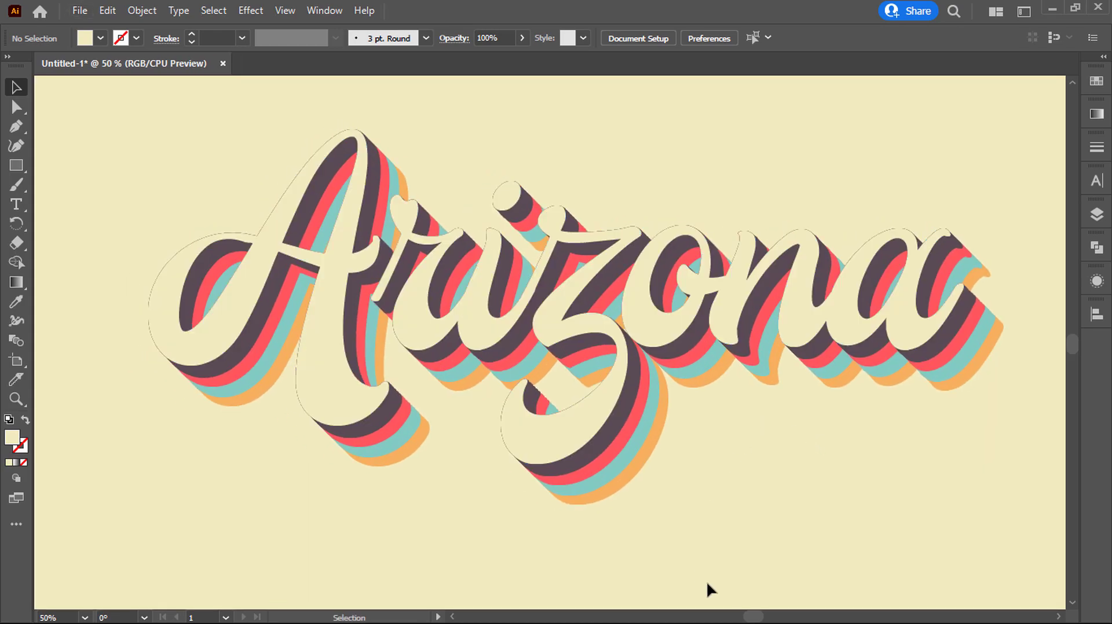
Apply a black Multiply drop shadow to the Arizona text with 75% opacity, 7 px X and Y offsets and 5 px blur, and deselect it.
click(407, 447)
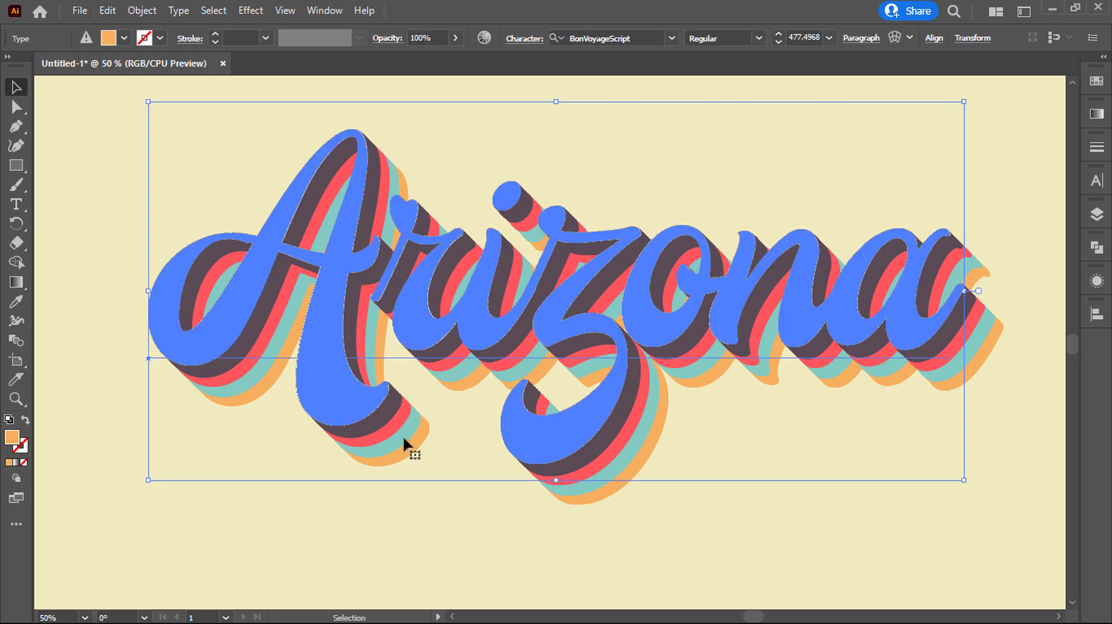
click(213, 10)
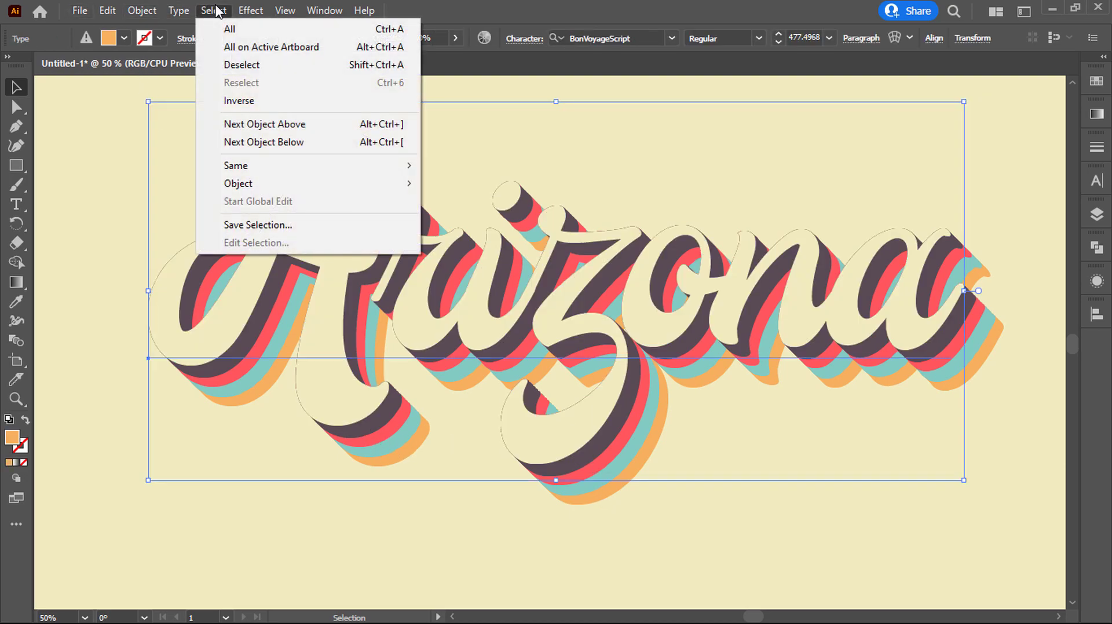
mouse_move(251, 11)
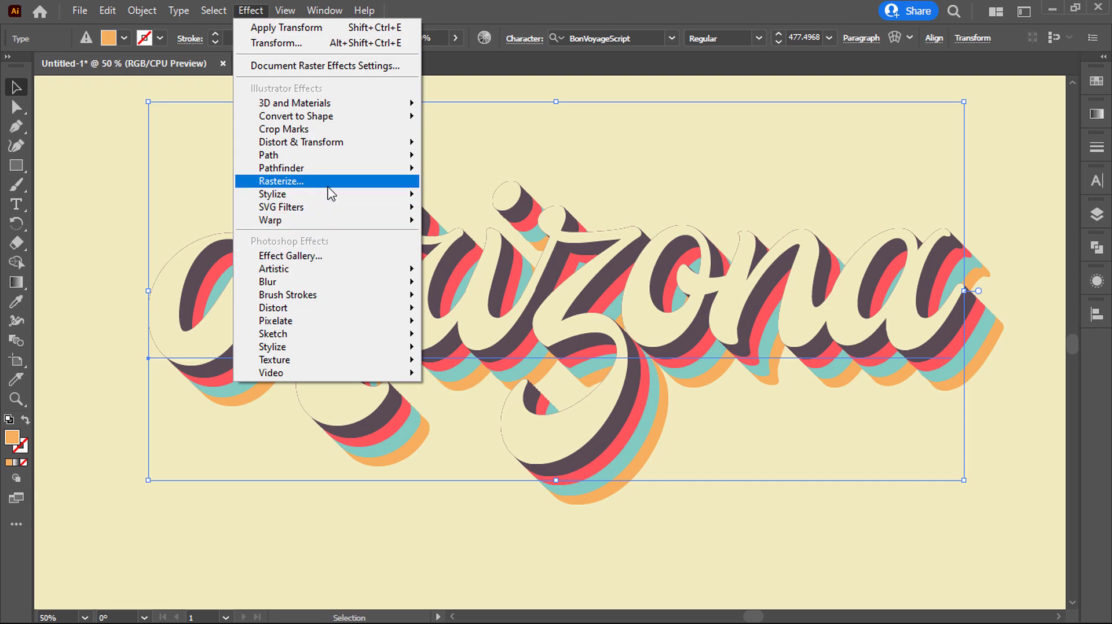
mouse_move(342, 194)
click(458, 192)
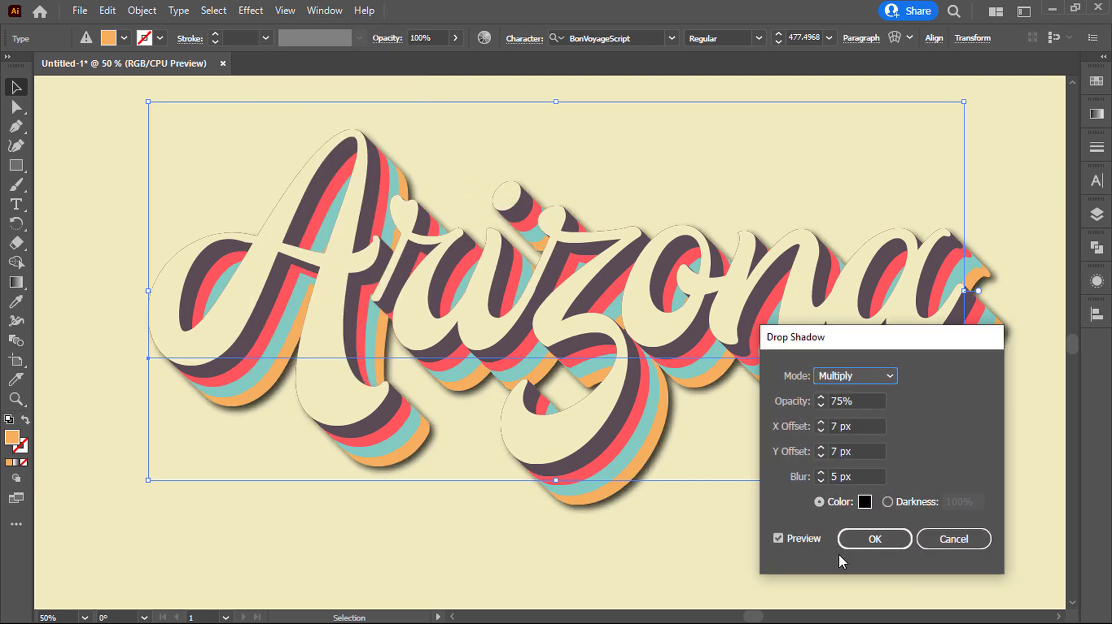
click(864, 540)
scroll(772, 508, down, 1)
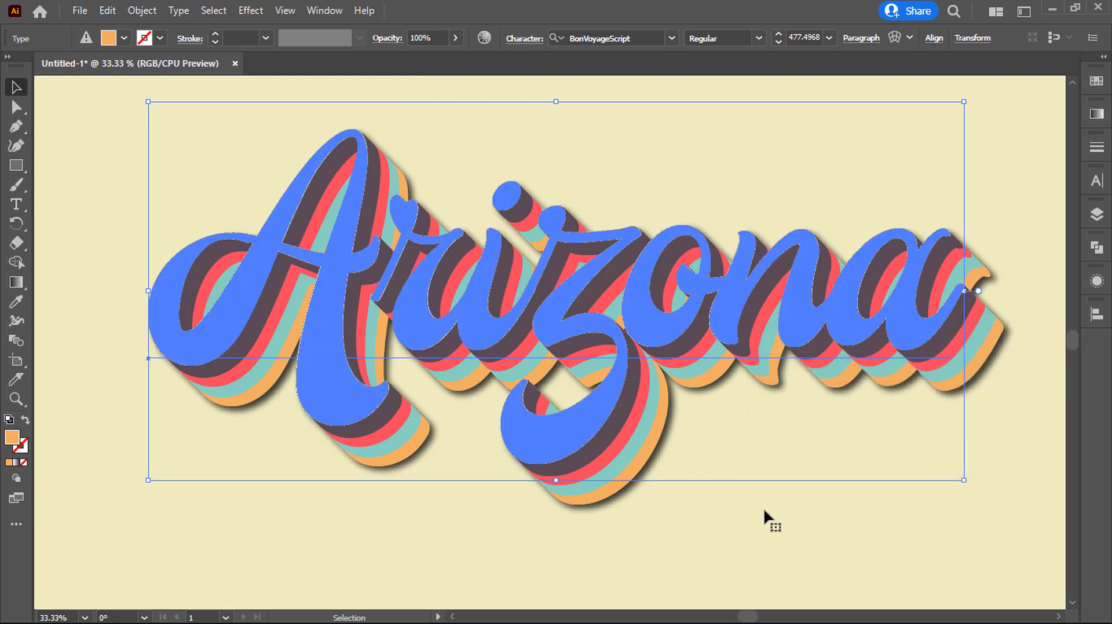
click(776, 531)
key(space)
drag(781, 544, 694, 505)
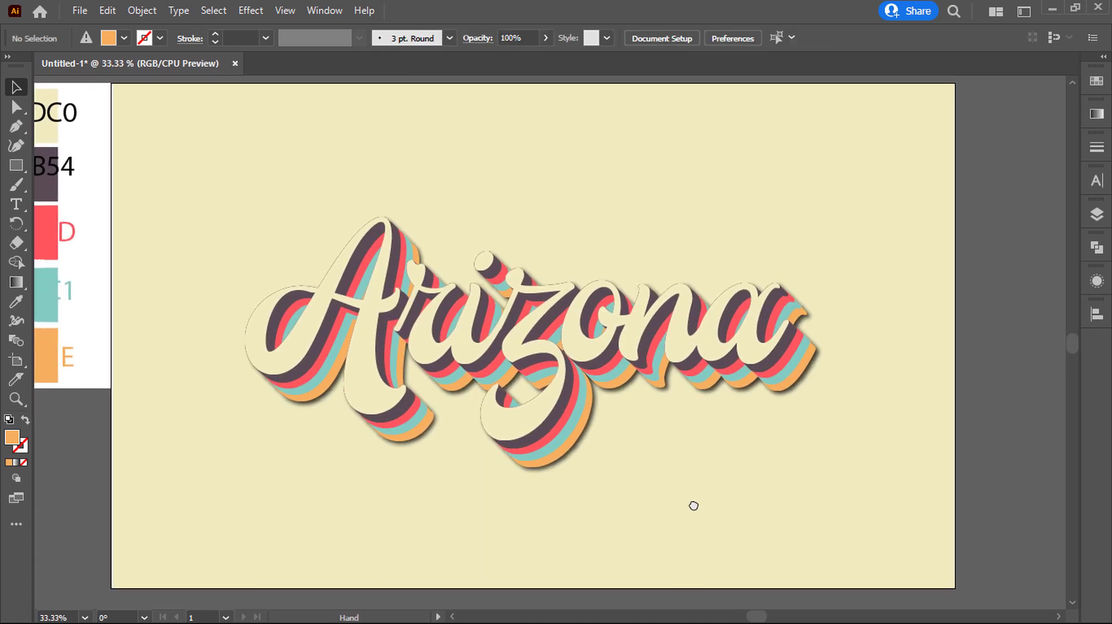